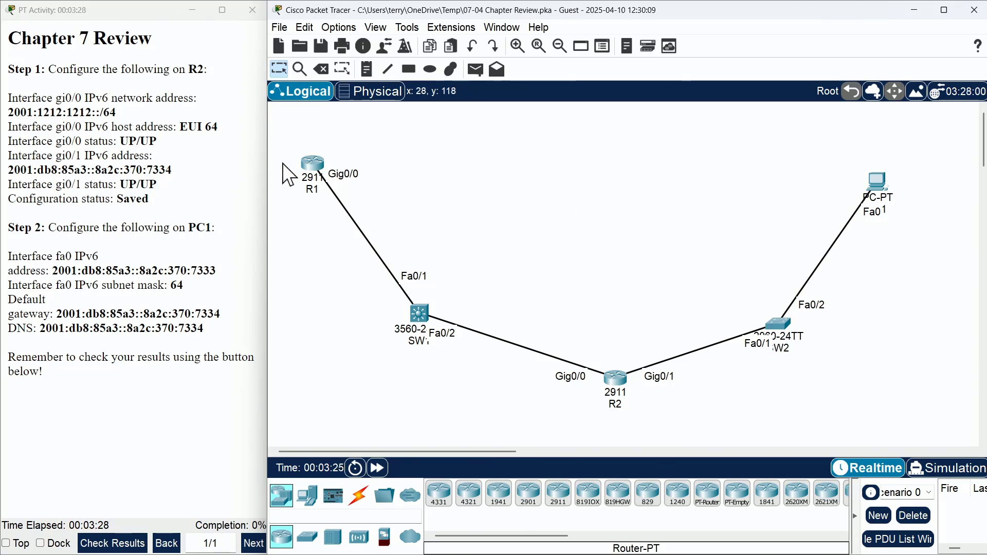
Review the activity's IPv6 network and EUI-64 host address requirements for R2's gi0/0 interface
{"action": "scroll", "coordinate": [280, 172], "scroll_direction": "down", "scroll_amount": 2}
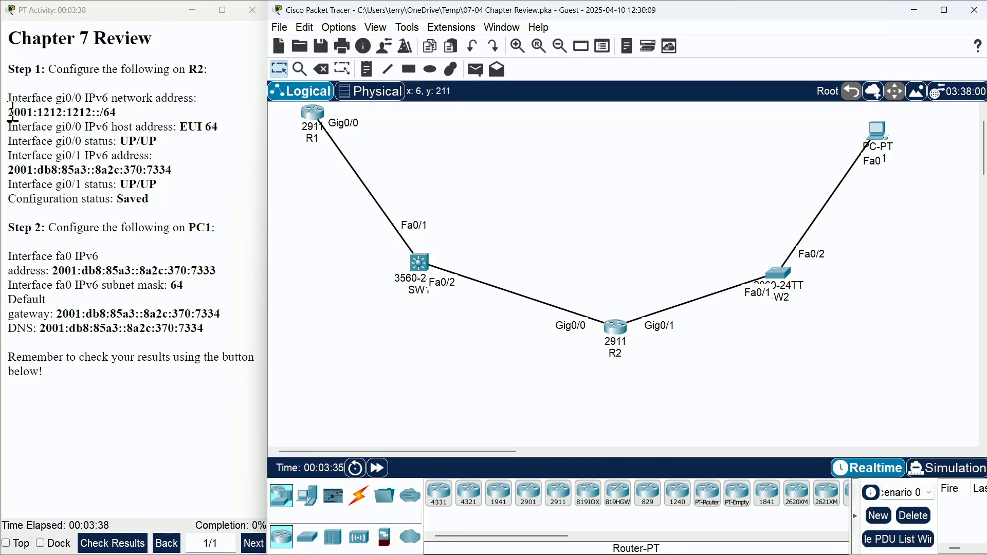
{"action": "left_click_drag", "start_coordinate": [8, 112], "coordinate": [122, 115]}
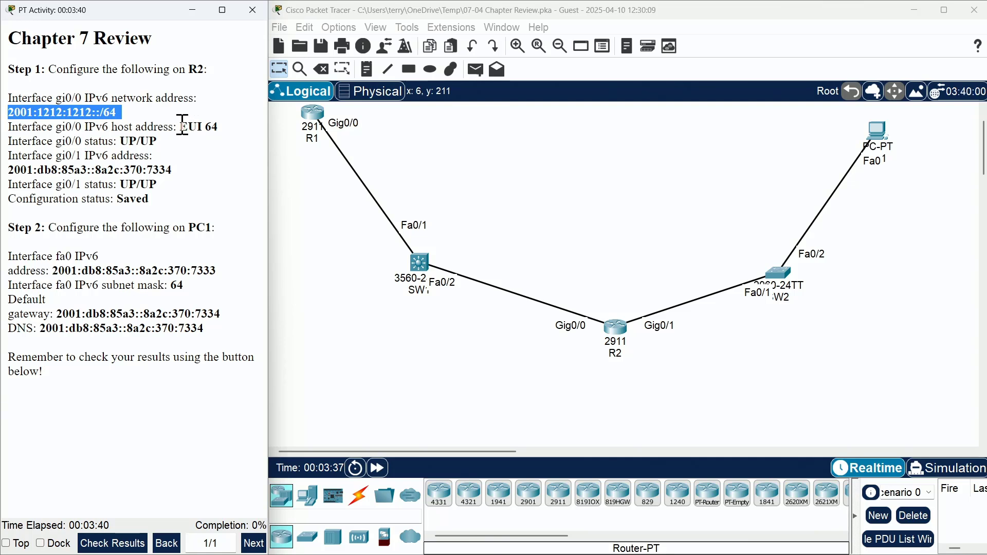
{"action": "left_click_drag", "start_coordinate": [178, 126], "coordinate": [222, 127]}
{"action": "left_click", "coordinate": [185, 164]}
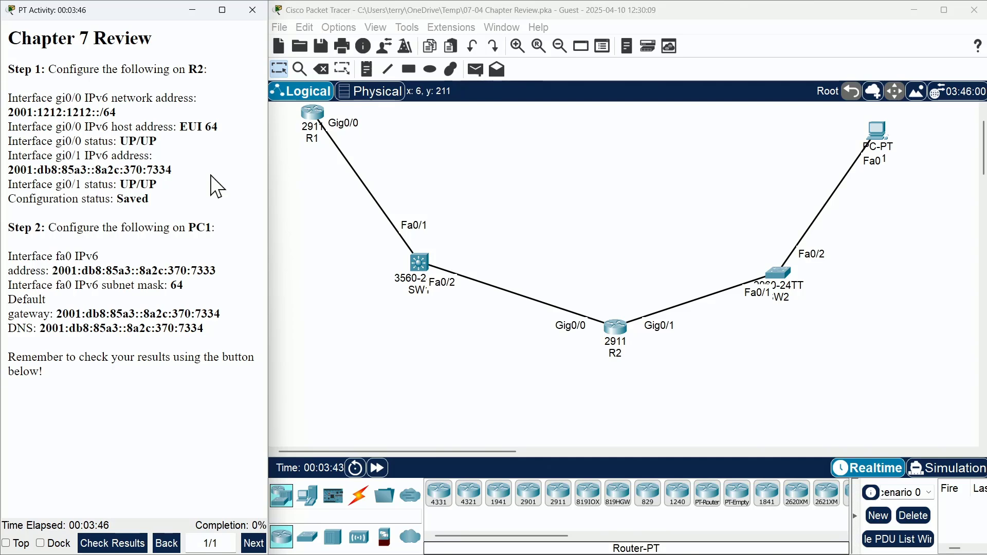
{"action": "scroll", "coordinate": [608, 175], "scroll_direction": "up", "scroll_amount": 2}
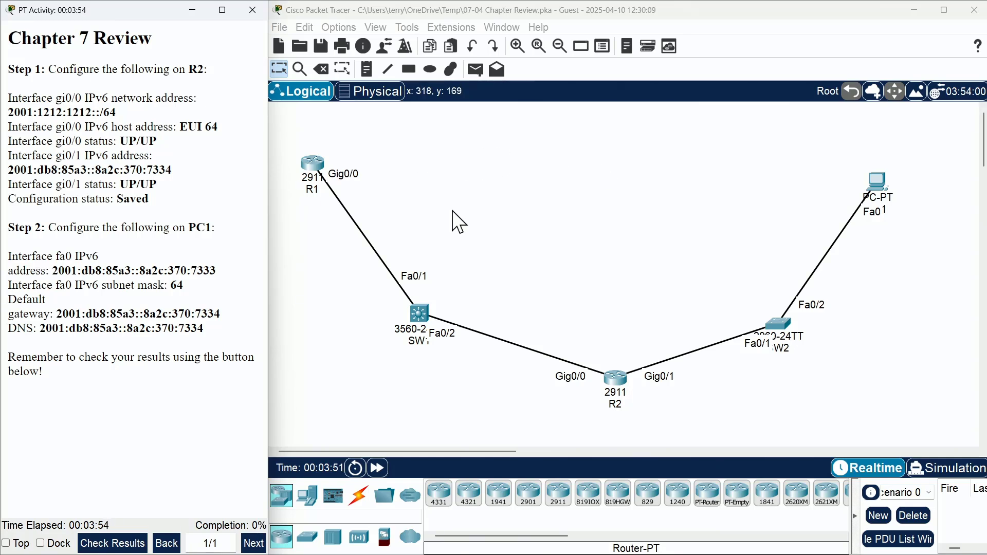
Open router R2's command-line interface and reposition and widen its window beside the instructions
{"action": "left_click", "coordinate": [617, 380]}
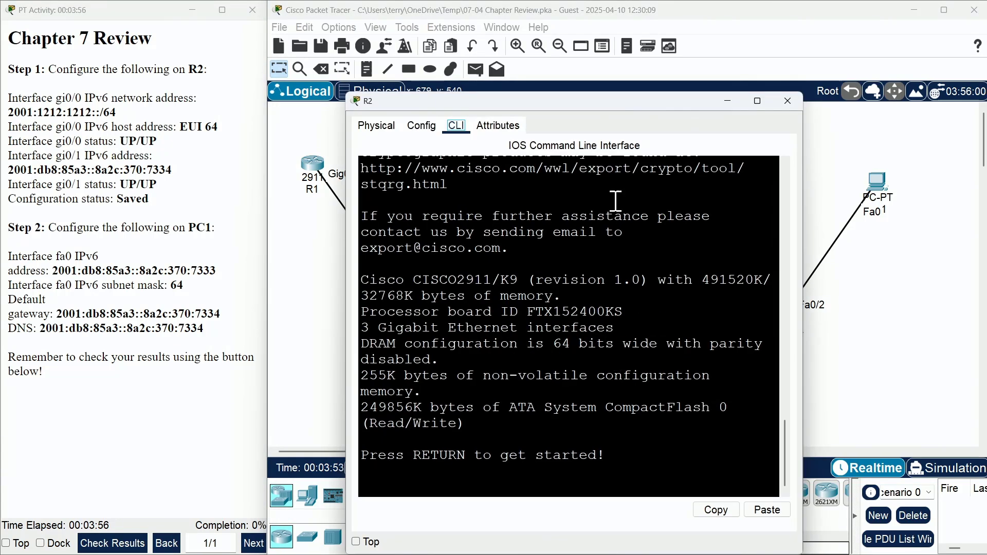
{"action": "left_click_drag", "start_coordinate": [578, 100], "coordinate": [576, 47]}
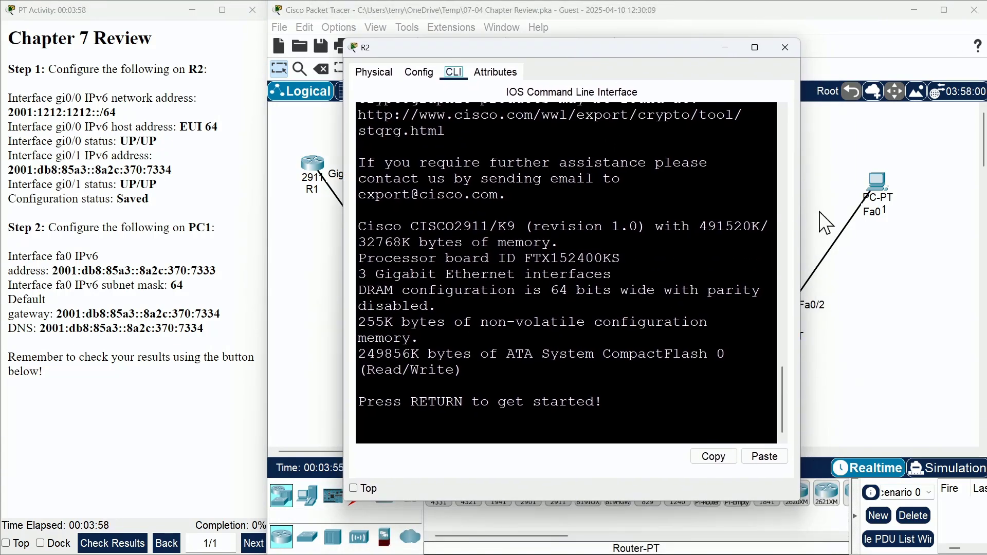
{"action": "left_click_drag", "start_coordinate": [801, 213], "coordinate": [957, 213]}
{"action": "left_click_drag", "start_coordinate": [340, 259], "coordinate": [289, 259]}
Start the R2 console session and enter global configuration mode with en and conf t
{"action": "left_click", "coordinate": [609, 320]}
{"action": "key", "text": "Return"}
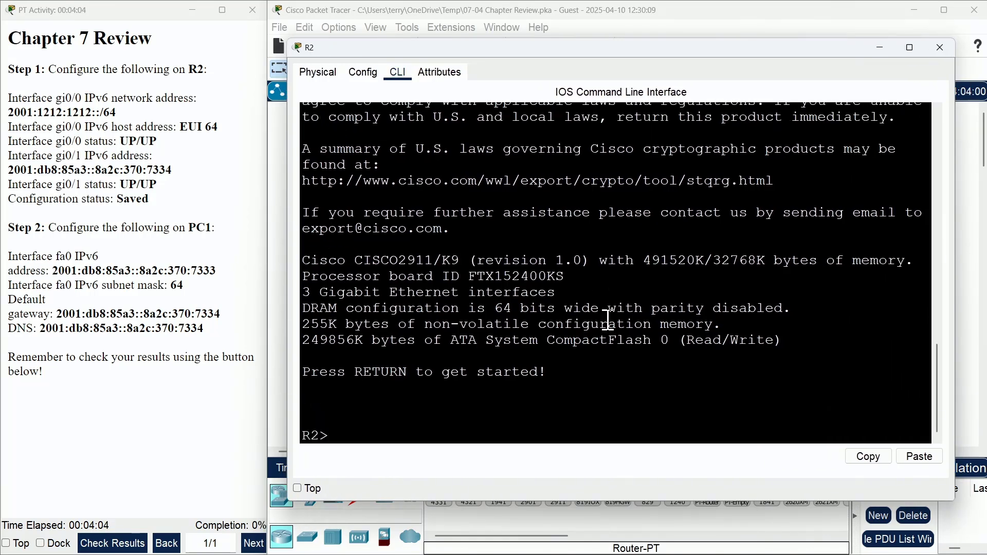
{"action": "type", "text": "en"}
{"action": "key", "text": "Return"}
{"action": "type", "text": "conf t"}
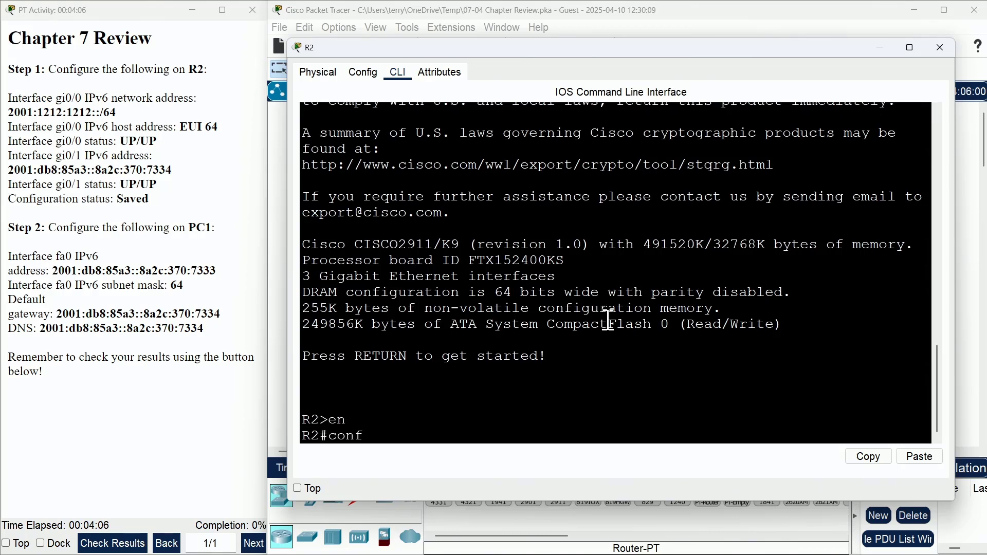
{"action": "key", "text": "Return"}
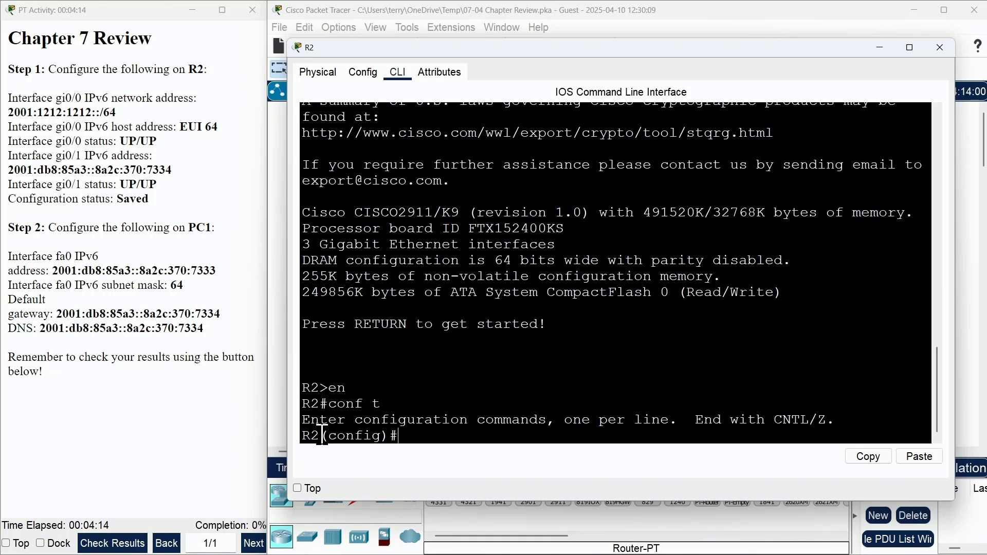
Enter interface configuration for gi0/0 on R2 and enable the interface with no shut
{"action": "left_click_drag", "start_coordinate": [321, 436], "coordinate": [302, 438]}
{"action": "left_click", "coordinate": [406, 436]}
{"action": "type", "text": "intgi0/0"}
{"action": "key", "text": "Return"}
{"action": "type", "text": "int"}
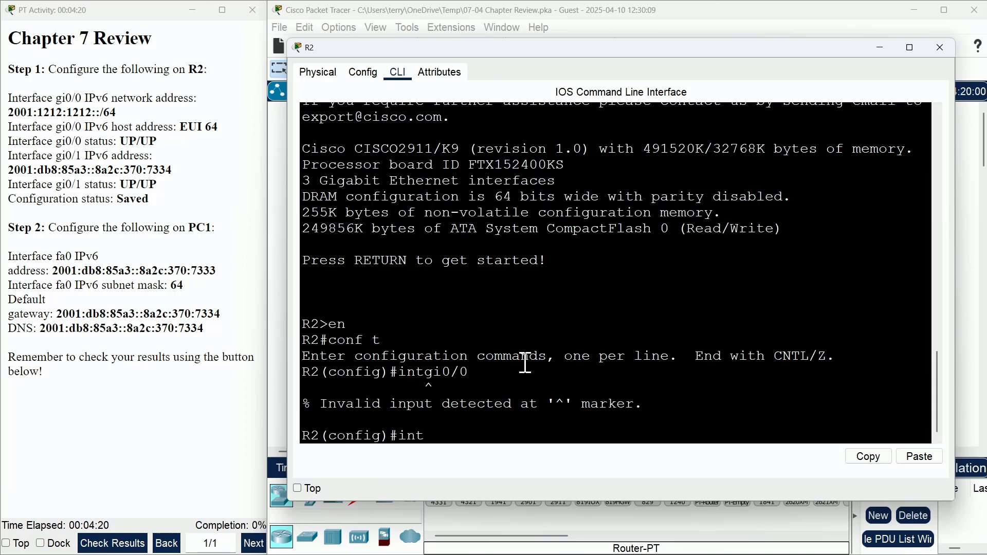
{"action": "type", "text": " gi0/0"}
{"action": "key", "text": "Return"}
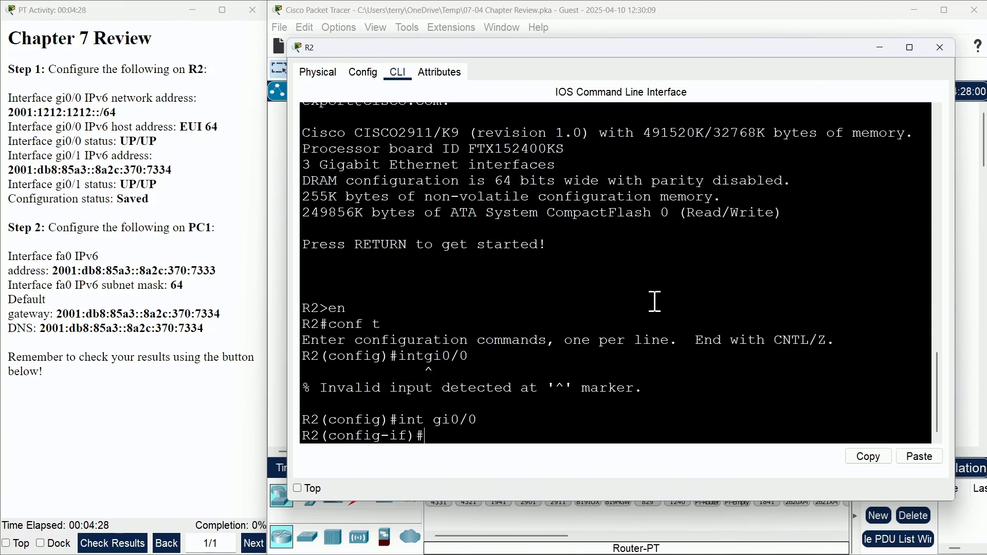
{"action": "type", "text": "o shut"}
{"action": "key", "text": "Return"}
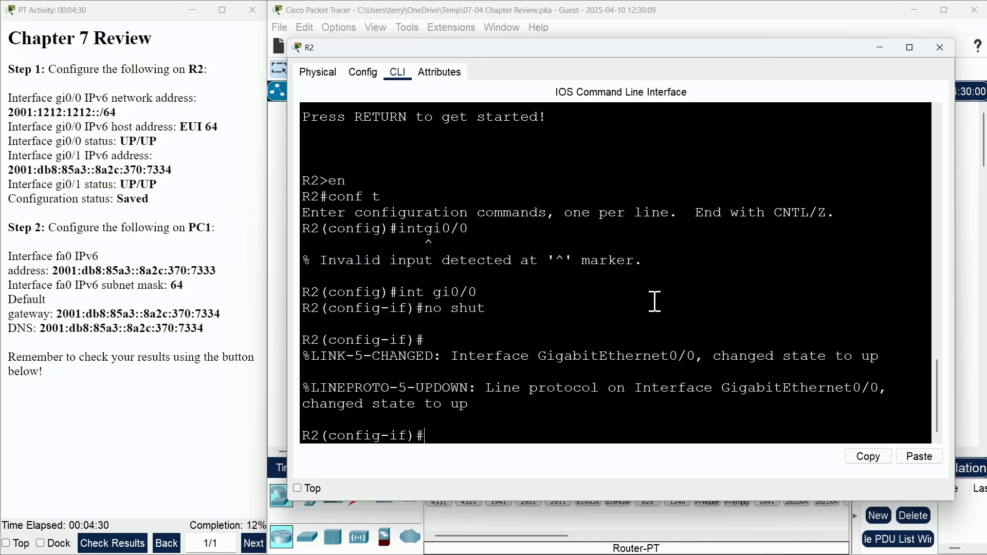
{"action": "key", "text": "Return"}
{"action": "key", "text": "Return"}
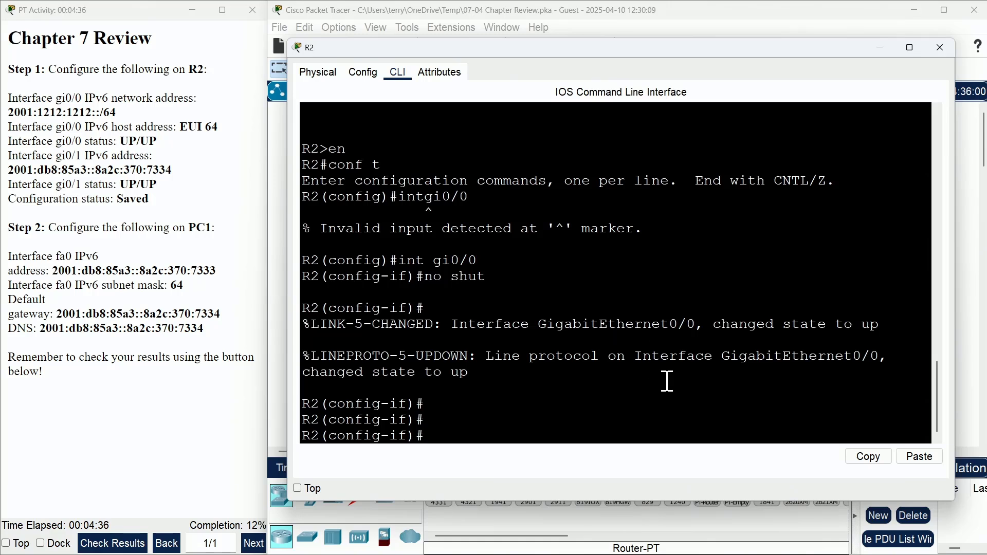
{"action": "left_click_drag", "start_coordinate": [489, 372], "coordinate": [288, 327]}
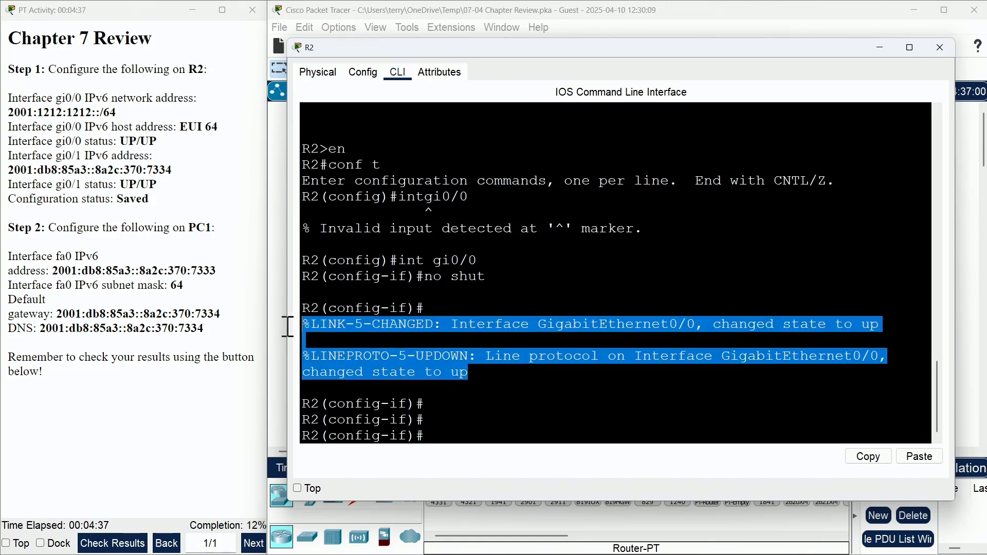
{"action": "left_click", "coordinate": [531, 382]}
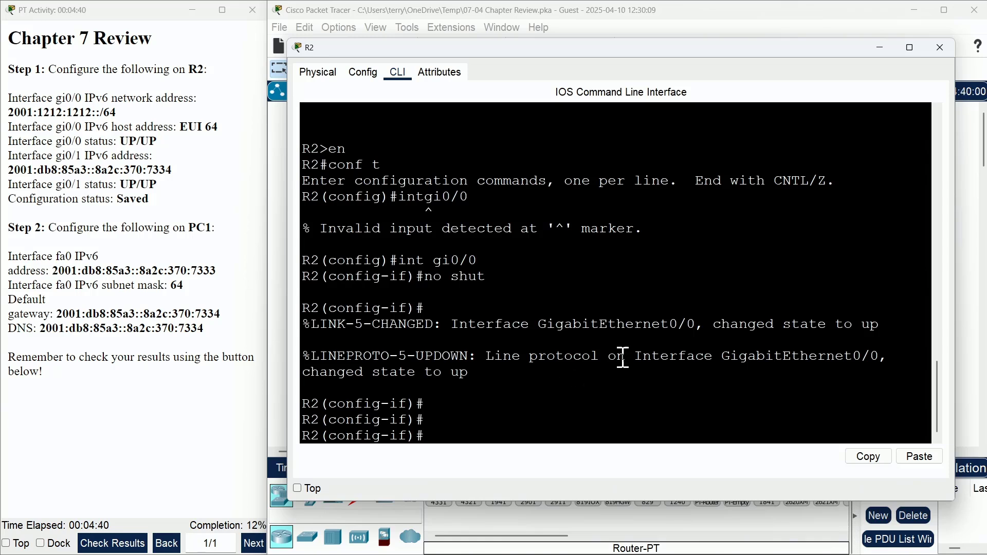
Assign the IPv6 network 2001:1212:1212::/64 to gi0/0 with an EUI-64 host address
{"action": "type", "text": "ipv6 add"}
{"action": "key", "text": "Tab"}
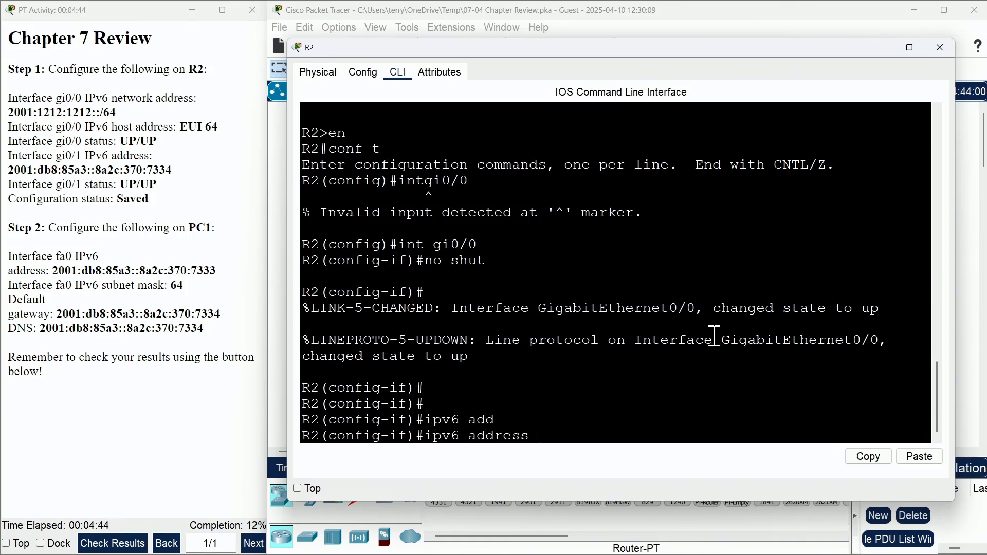
{"action": "type", "text": "2001:1212"}
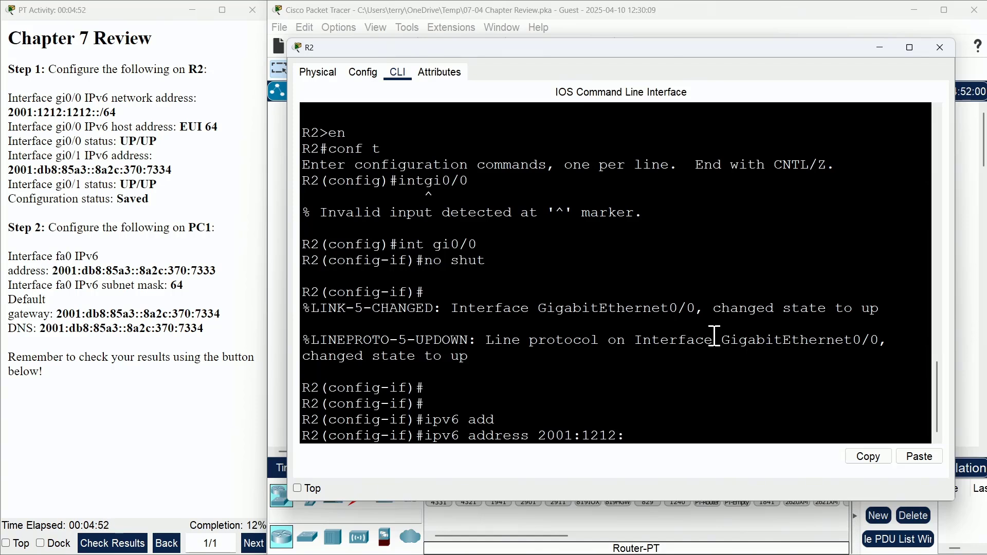
{"action": "type", "text": ":1212:"}
{"action": "type", "text": ":"}
{"action": "type", "text": "64 eui"}
{"action": "key", "text": "Tab"}
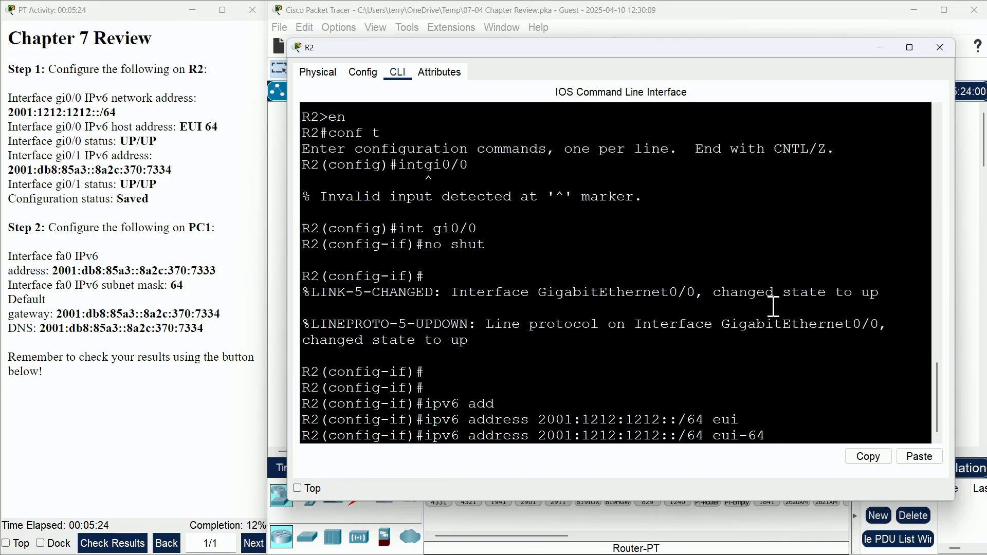
{"action": "key", "text": "Return"}
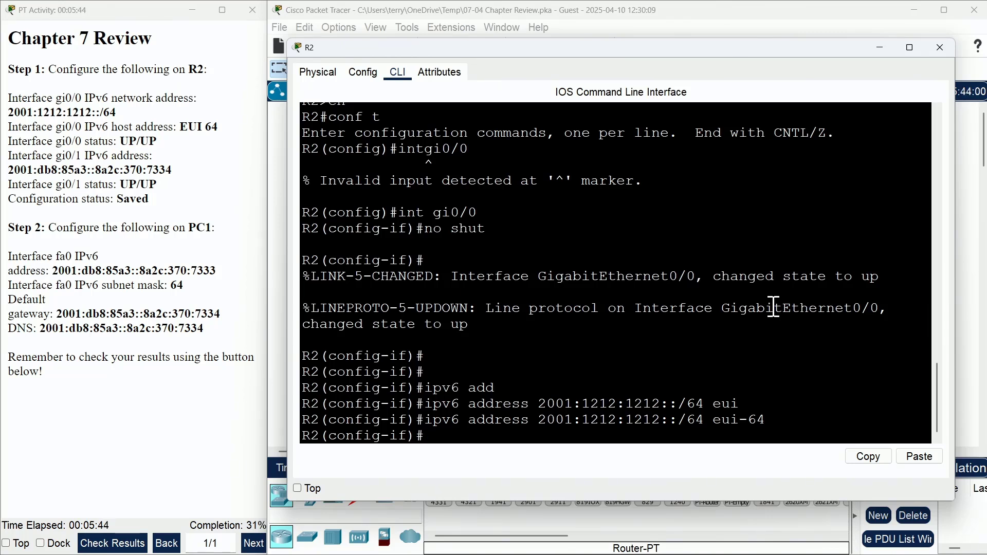
Display R2's brief IPv6 interface status with do show ipv6 int br and examine the EUI-64 address on gi0/0
{"action": "type", "text": "do show ipv6"}
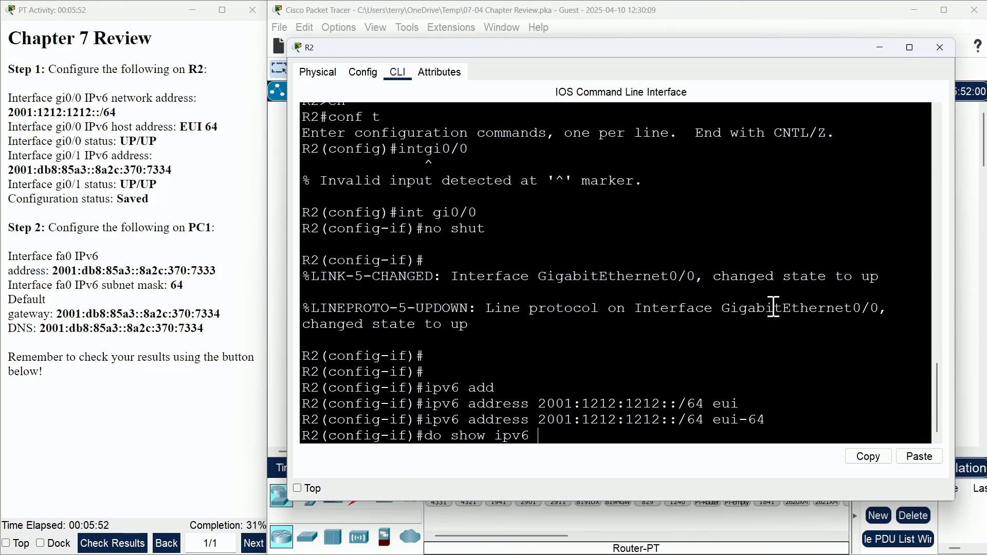
{"action": "type", "text": " int br"}
{"action": "key", "text": "Return"}
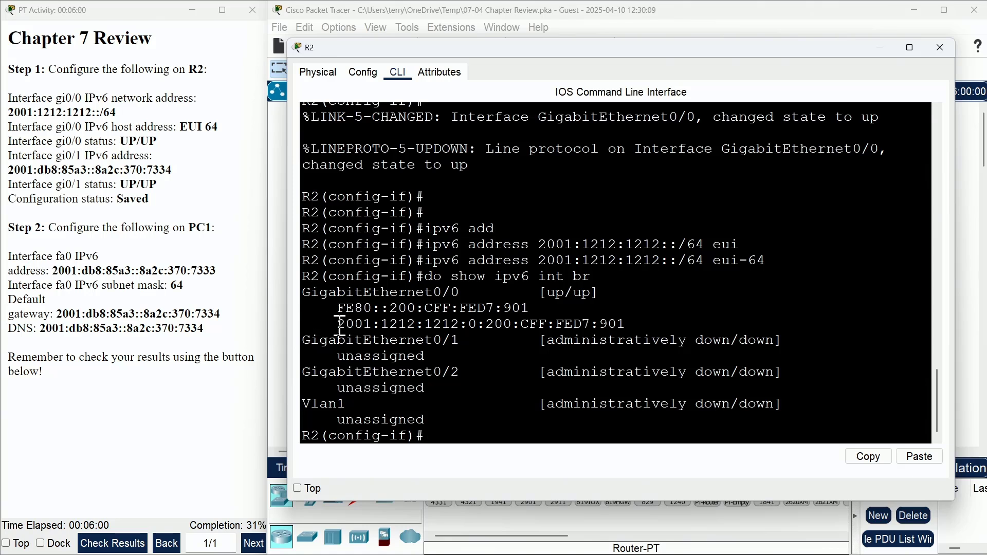
{"action": "left_click_drag", "start_coordinate": [337, 324], "coordinate": [634, 324]}
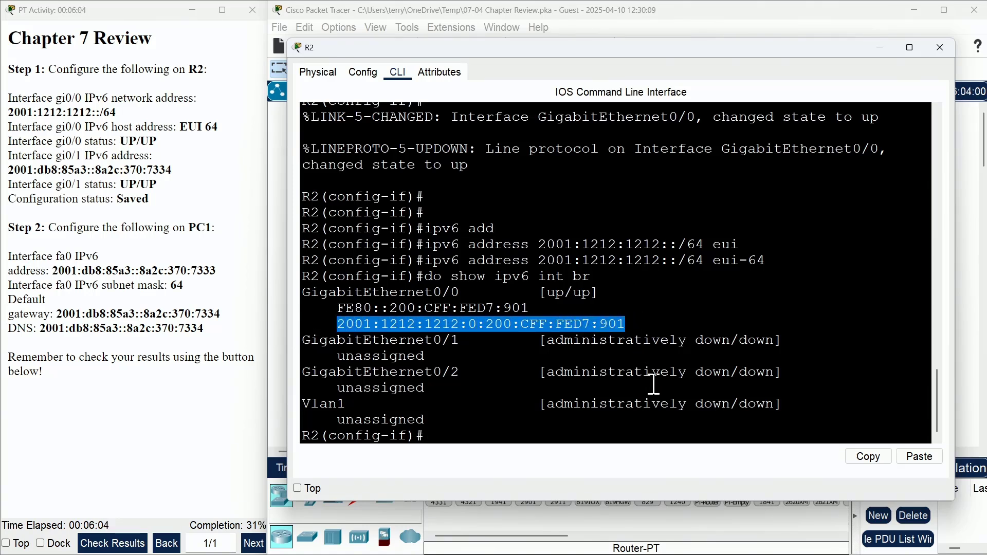
{"action": "left_click_drag", "start_coordinate": [714, 261], "coordinate": [775, 261]}
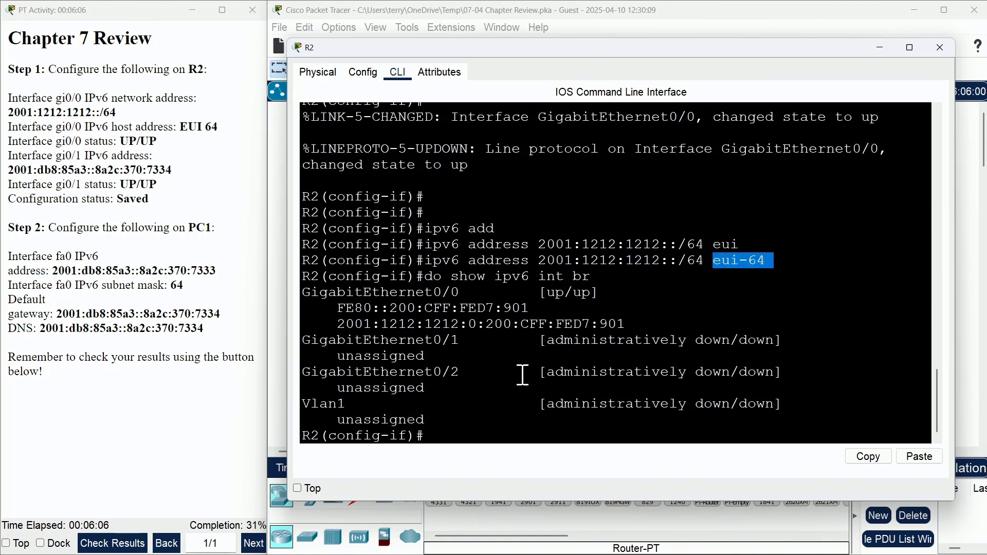
{"action": "left_click", "coordinate": [457, 433]}
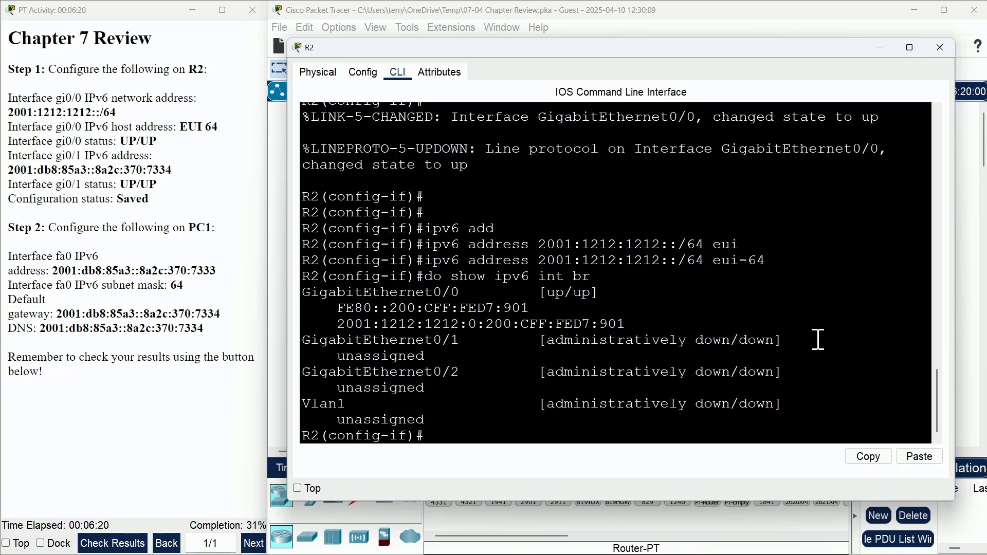
Switch to interface gi0/1 on R2 and enable it with no shut
{"action": "type", "text": "gi0/1"}
{"action": "key", "text": "Return"}
{"action": "key", "text": "Return"}
{"action": "key", "text": "Return"}
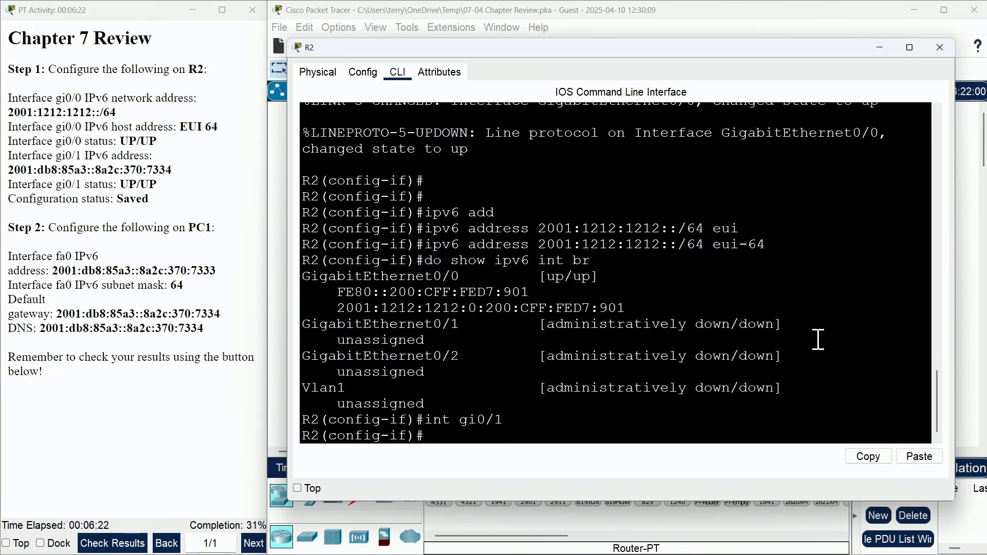
{"action": "type", "text": "no shut"}
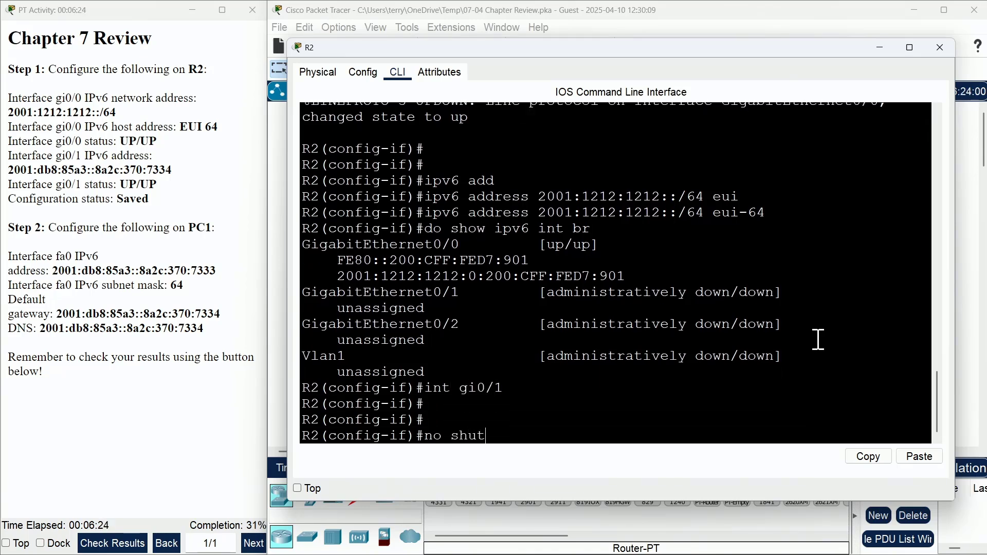
{"action": "key", "text": "Return"}
{"action": "key", "text": "Return"}
{"action": "key", "text": "Return"}
{"action": "key", "text": "Return"}
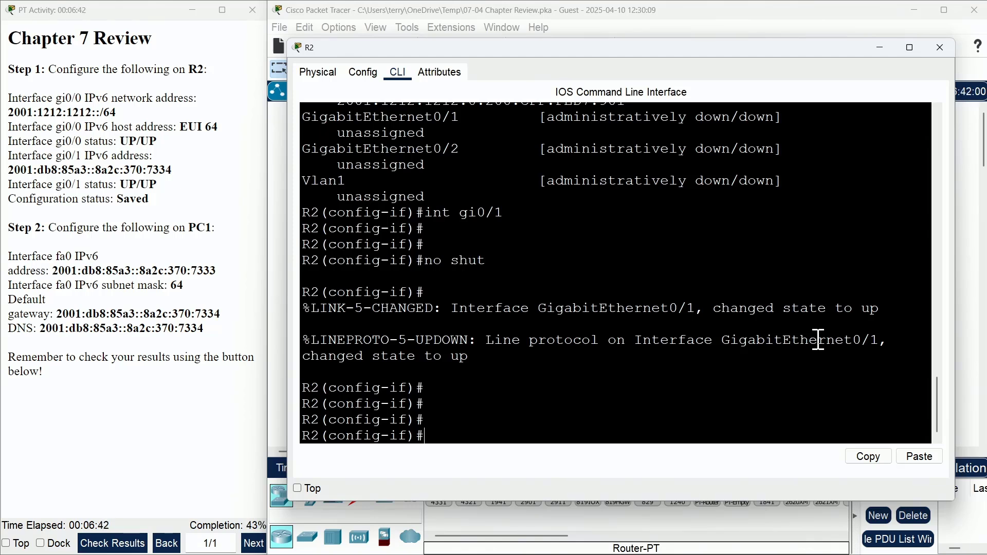
Assign the IPv6 address 2001:db8:85a3::8a2c:370:7334/64 to interface gi0/1
{"action": "type", "text": "pv6 add"}
{"action": "key", "text": "Tab"}
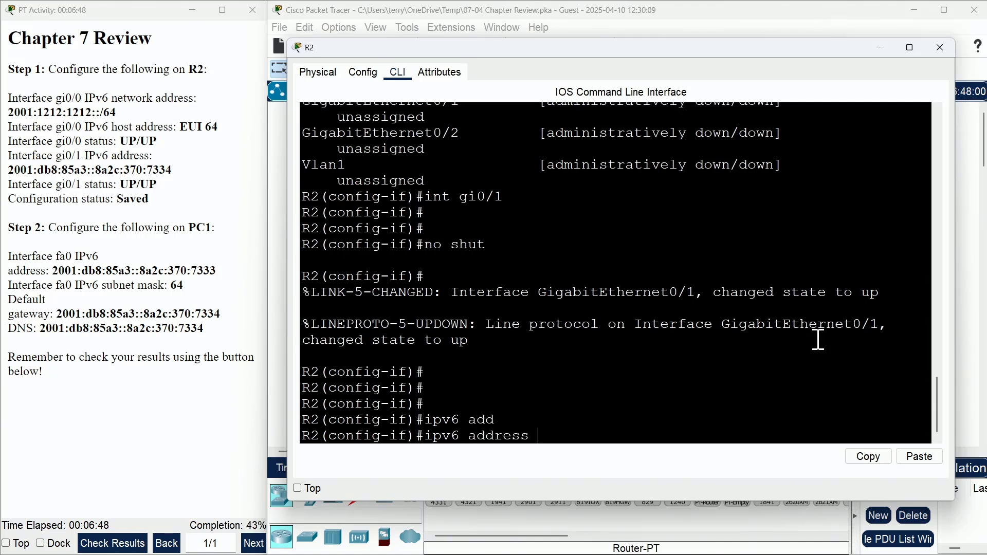
{"action": "type", "text": "2001:db8:8"}
{"action": "type", "text": "5a3"}
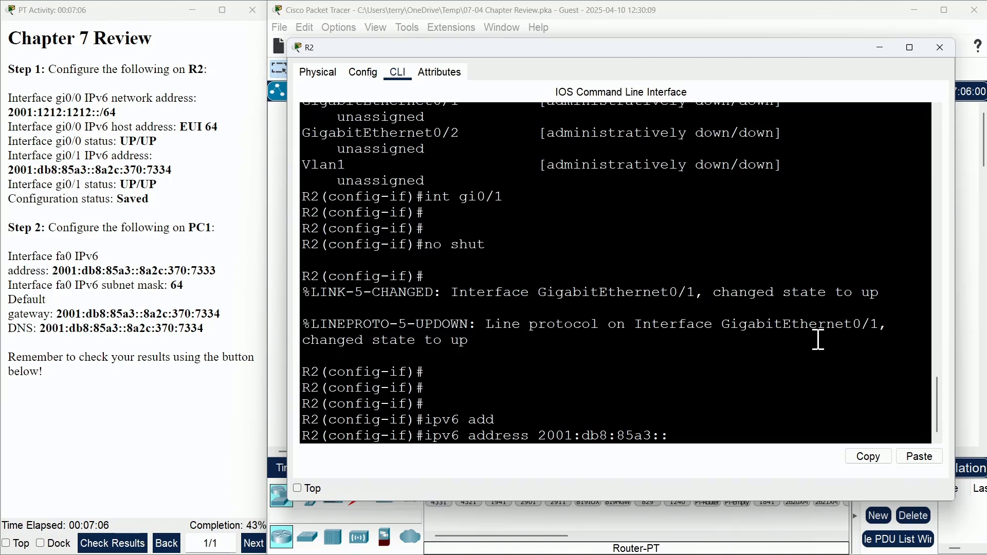
{"action": "type", "text": "::8a2c:370:7334"}
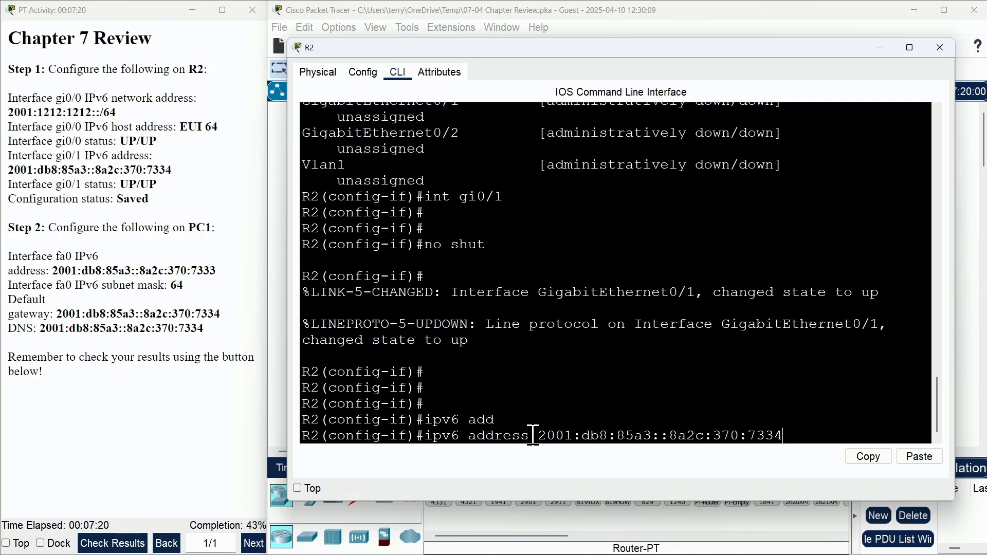
{"action": "left_click_drag", "start_coordinate": [538, 436], "coordinate": [797, 443]}
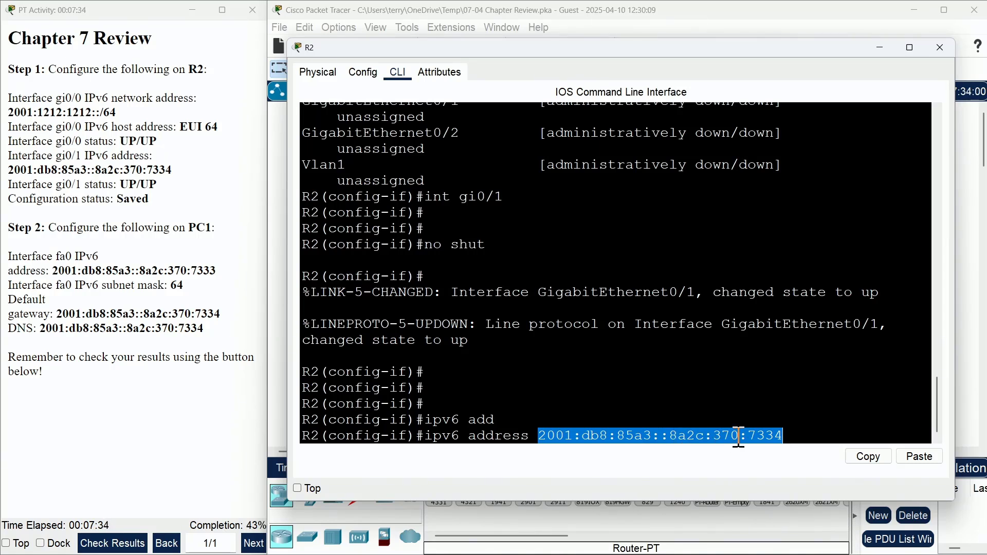
{"action": "left_click", "coordinate": [823, 428]}
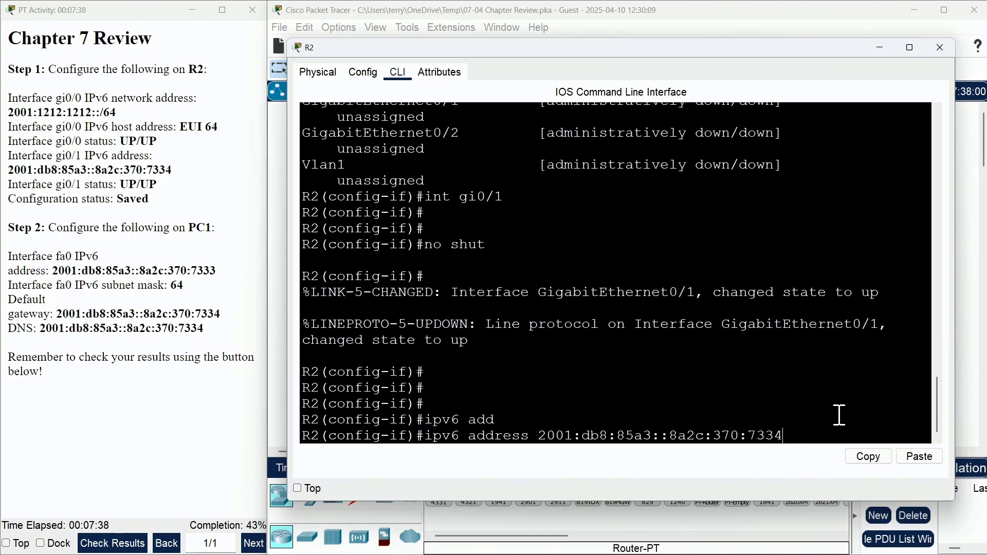
{"action": "type", "text": "/64"}
{"action": "key", "text": "Return"}
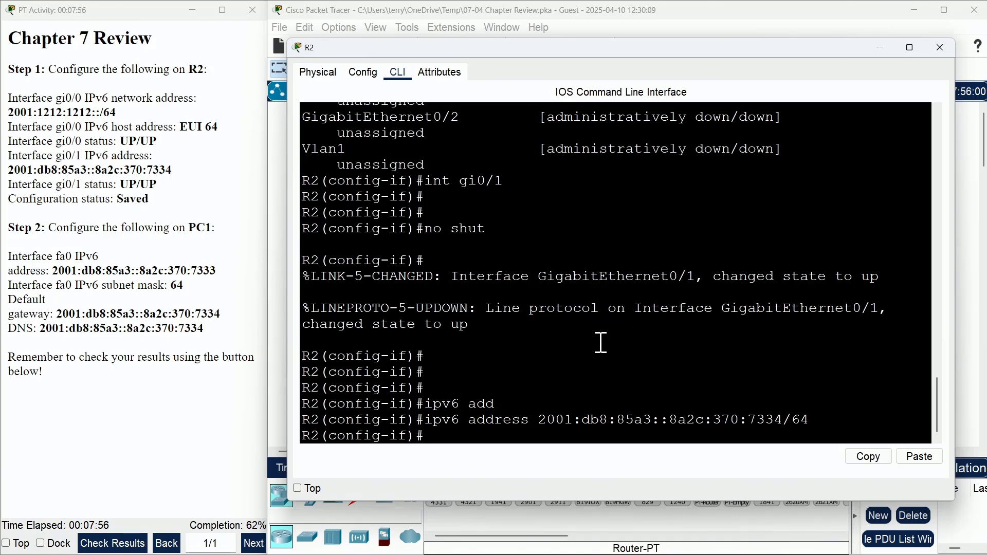
Return R2 to privileged EXEC mode with end and save its configuration with wr
{"action": "type", "text": "end"}
{"action": "key", "text": "Return"}
{"action": "key", "text": "Return"}
{"action": "key", "text": "Return"}
{"action": "key", "text": "Return"}
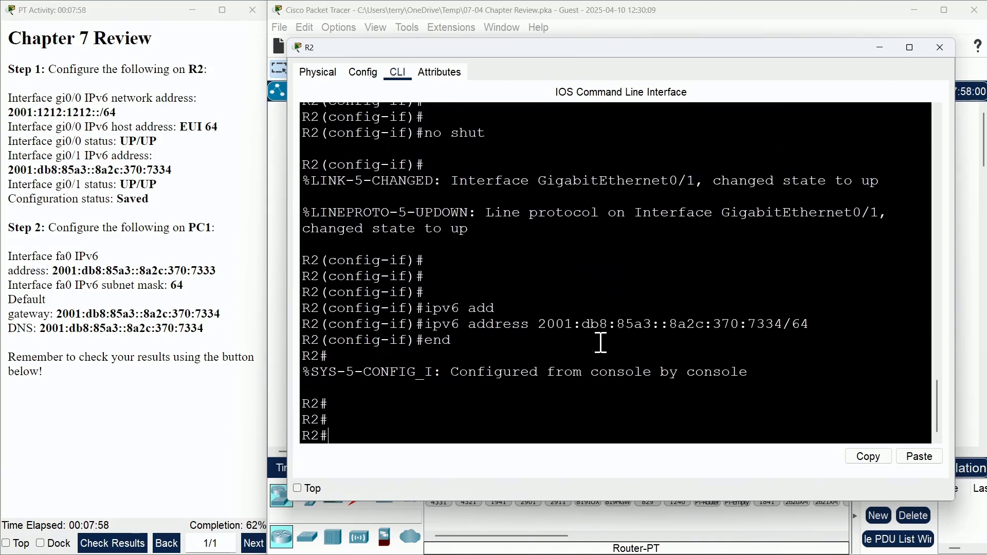
{"action": "type", "text": "wr"}
{"action": "key", "text": "Return"}
{"action": "key", "text": "Return"}
{"action": "key", "text": "Return"}
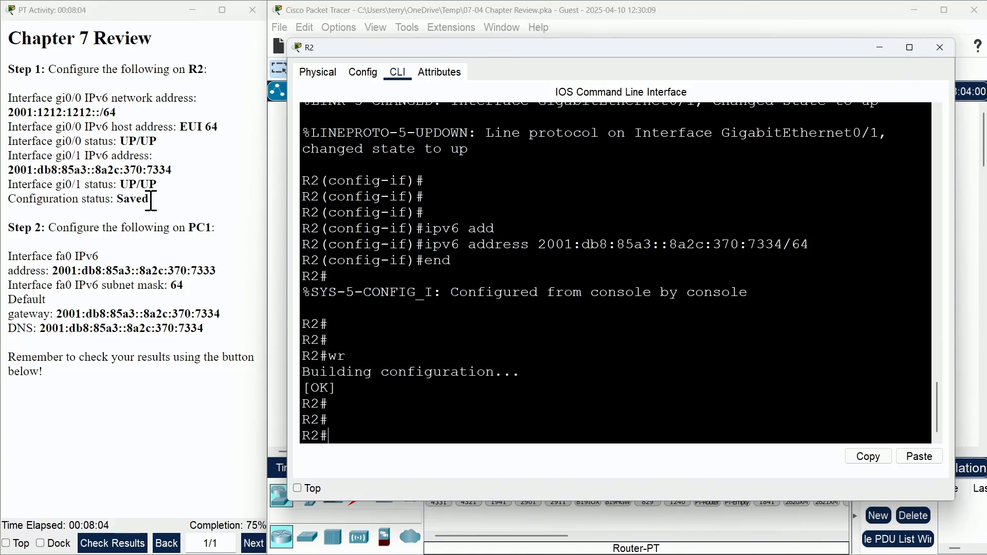
Save R2's configuration again with wr and close the router's window
{"action": "left_click_drag", "start_coordinate": [151, 200], "coordinate": [12, 208]}
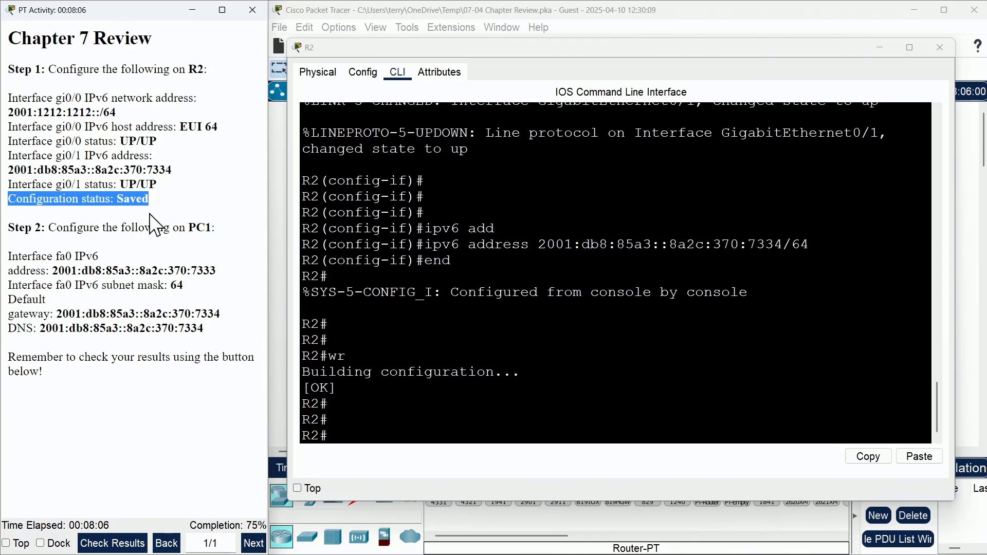
{"action": "left_click", "coordinate": [538, 408]}
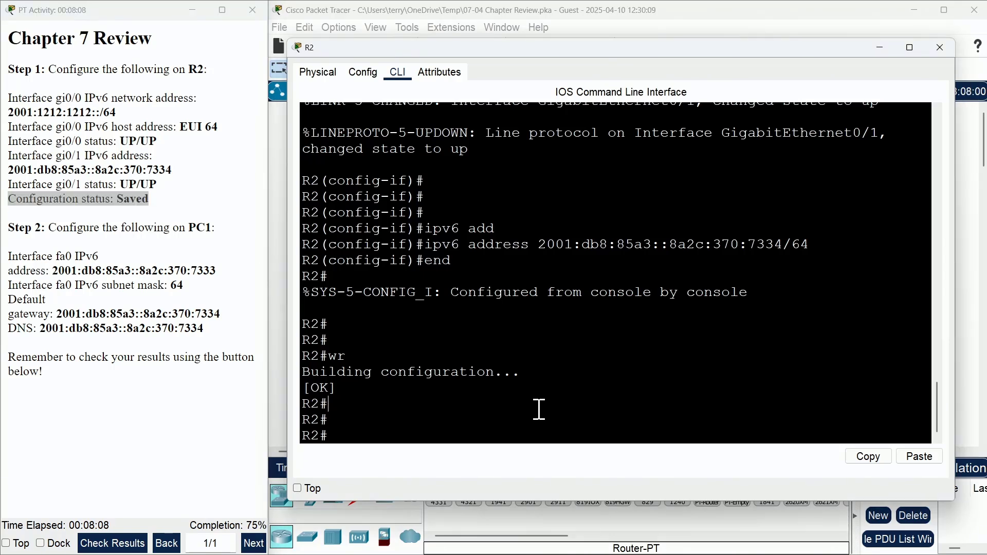
{"action": "type", "text": "wr"}
{"action": "key", "text": "Return"}
{"action": "left_click", "coordinate": [939, 47]}
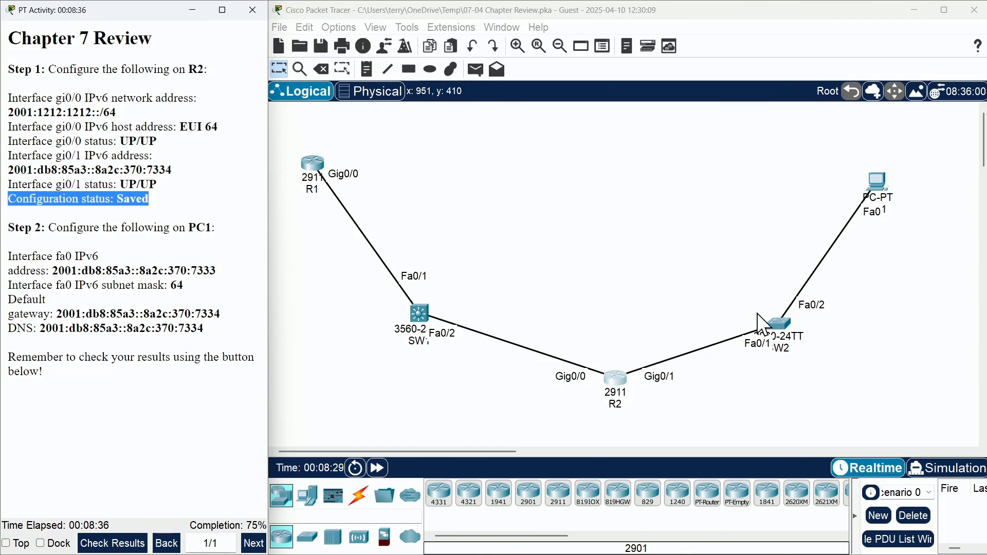
{"action": "left_click", "coordinate": [150, 228]}
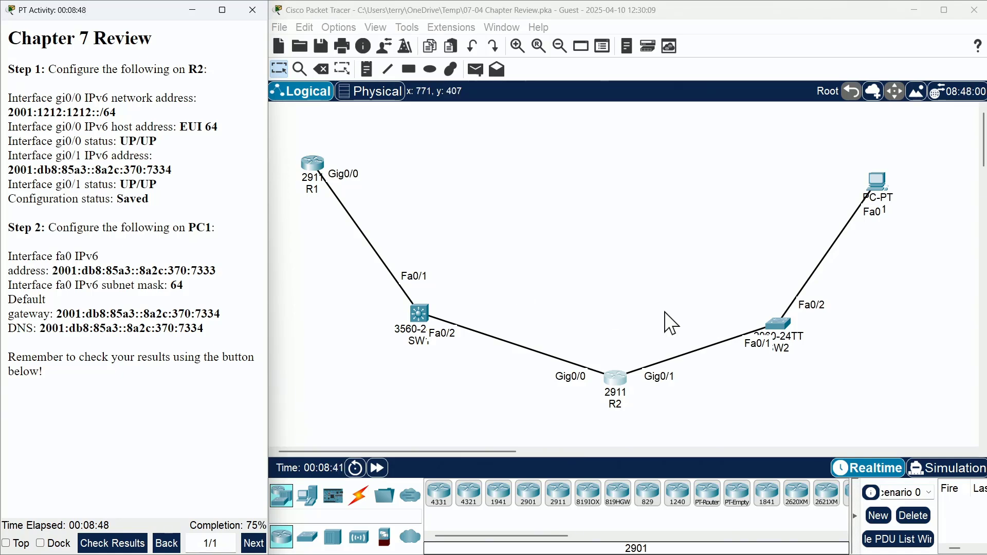
Open the command line of router R1 and enter privileged EXEC mode with en
{"action": "left_click", "coordinate": [314, 169]}
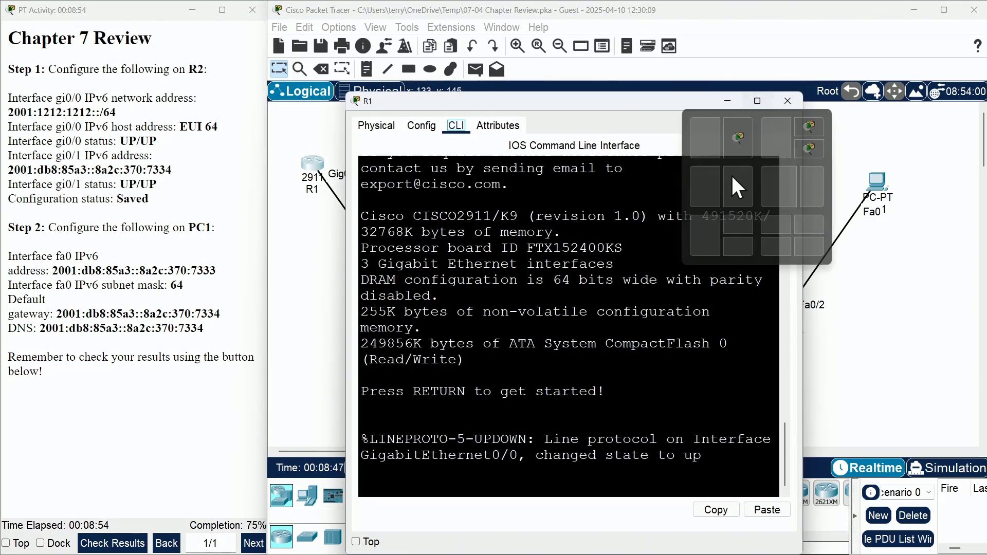
{"action": "left_click", "coordinate": [656, 271]}
{"action": "key", "text": "Return"}
{"action": "key", "text": "Return"}
{"action": "type", "text": "en"}
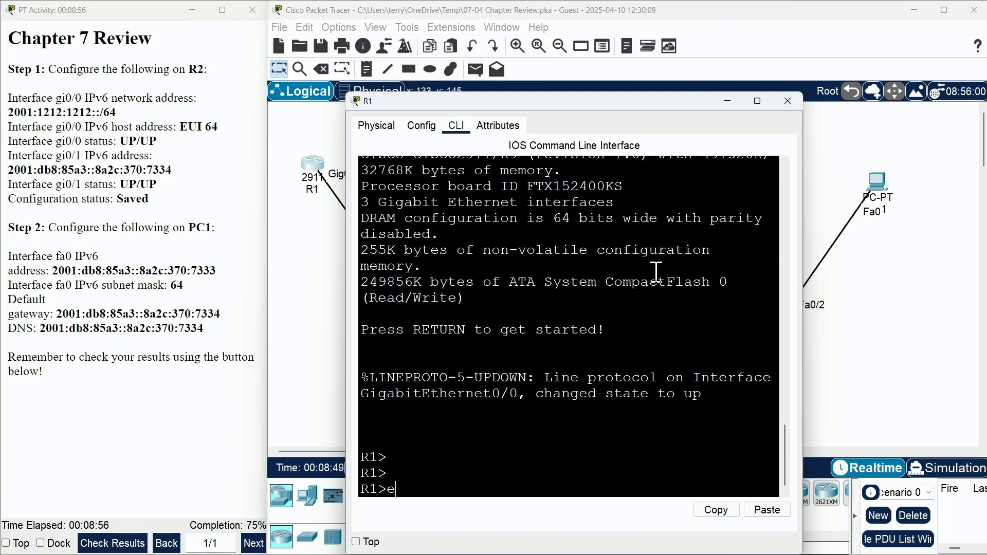
{"action": "key", "text": "Return"}
{"action": "key", "text": "Return"}
{"action": "key", "text": "Return"}
Display R1's brief IPv6 interface status with sh ipv6 int br, copy the global address of GigabitEthernet0/0 and close R1
{"action": "type", "text": "sh ip"}
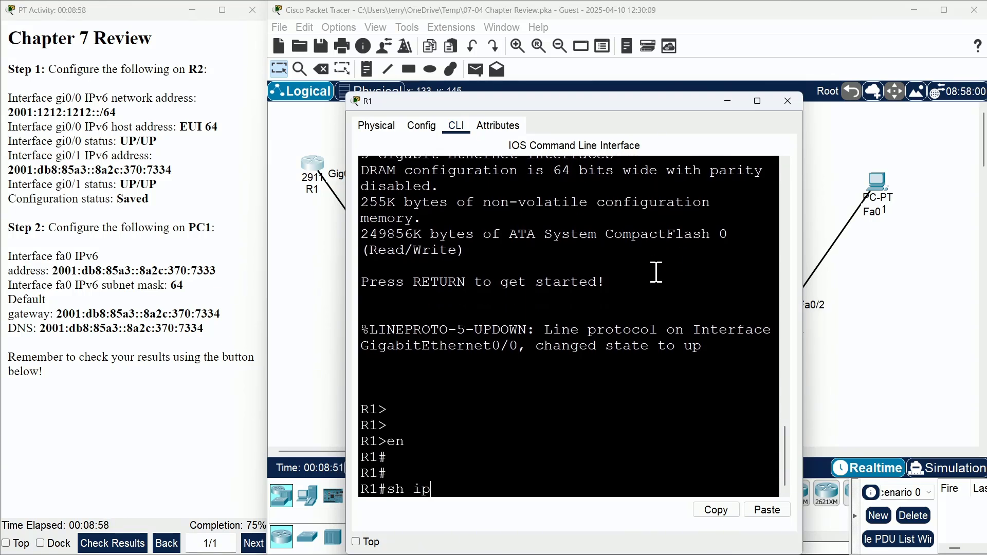
{"action": "type", "text": "v6 int br"}
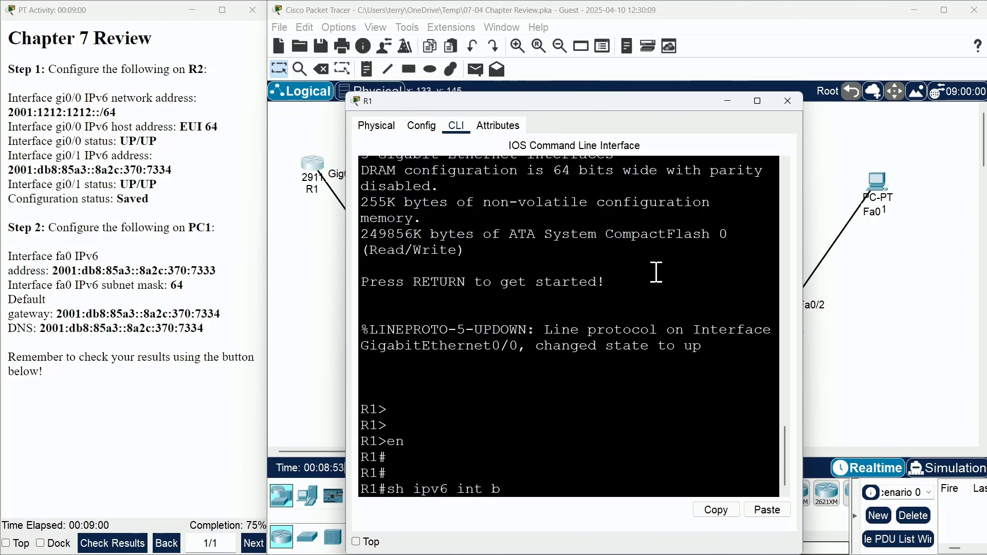
{"action": "key", "text": "Return"}
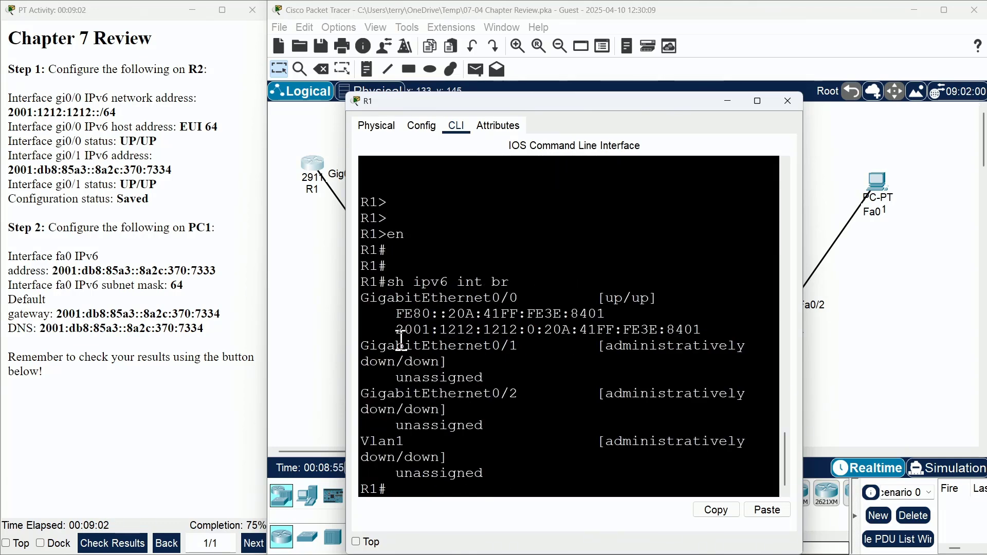
{"action": "left_click_drag", "start_coordinate": [397, 329], "coordinate": [701, 330]}
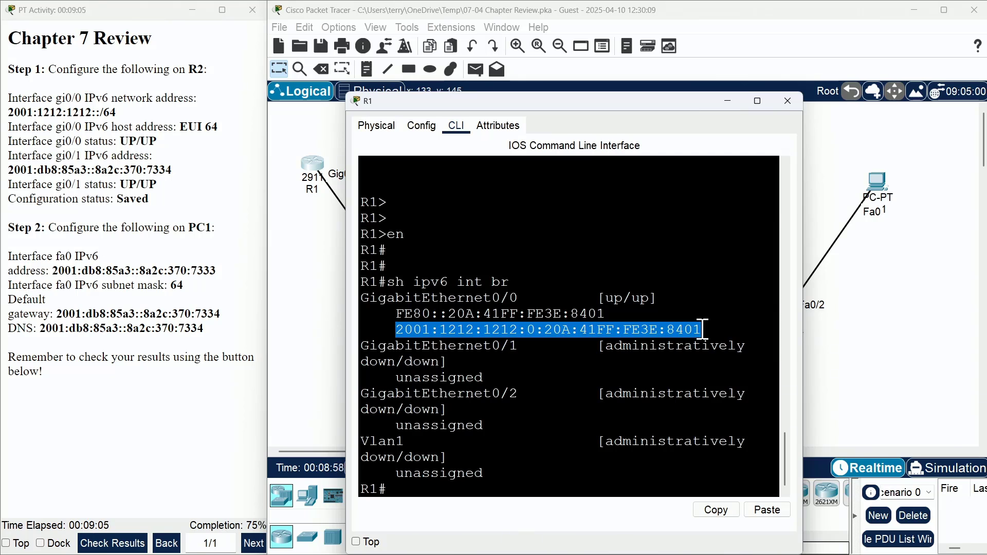
{"action": "left_click", "coordinate": [716, 511]}
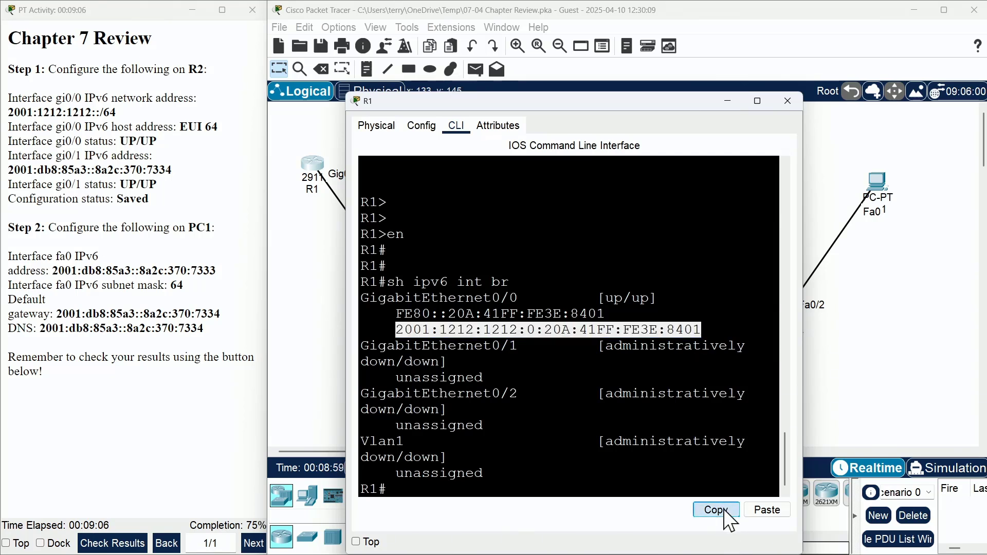
{"action": "left_click", "coordinate": [787, 101]}
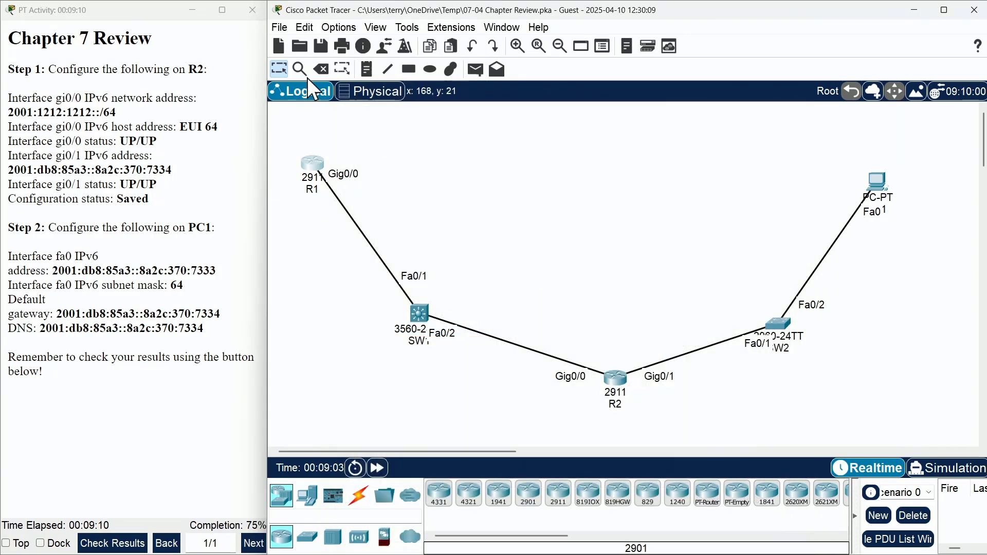
Ping R1's gi0/0 address 2001:1212:1212:0:20A:41FF:FE3E:8401 from R2's command line and examine the replies
{"action": "left_click", "coordinate": [617, 384]}
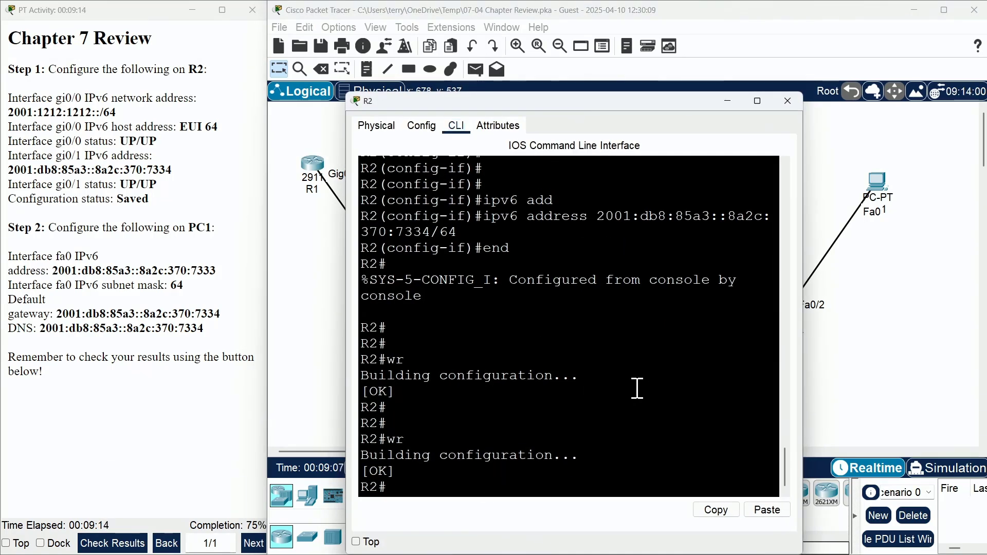
{"action": "type", "text": "ping"}
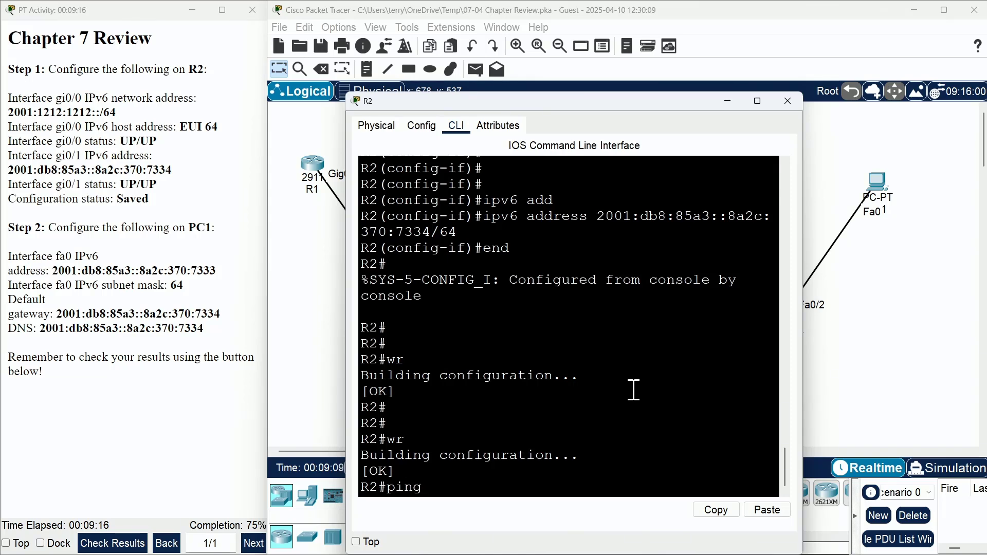
{"action": "right_click", "coordinate": [634, 390]}
{"action": "left_click", "coordinate": [664, 409]}
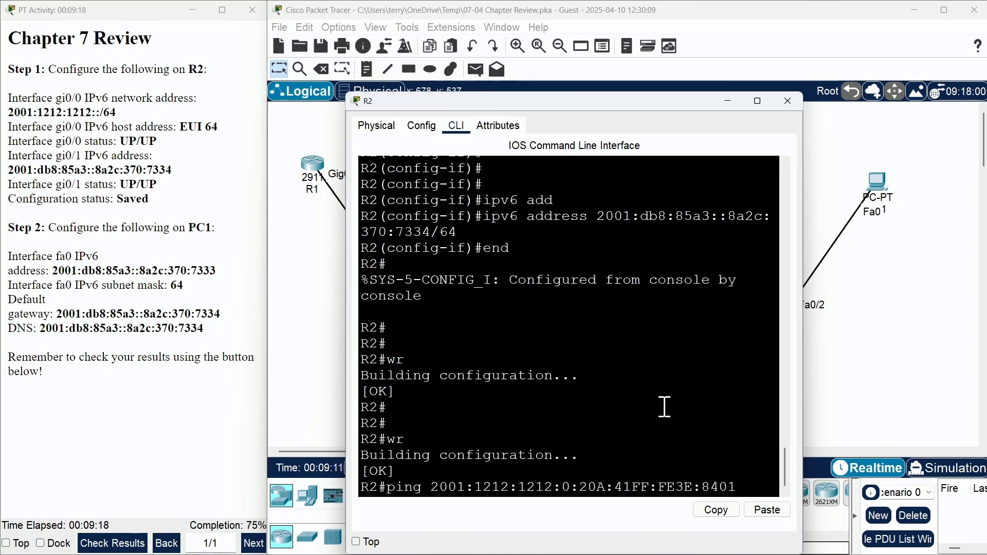
{"action": "key", "text": "Return"}
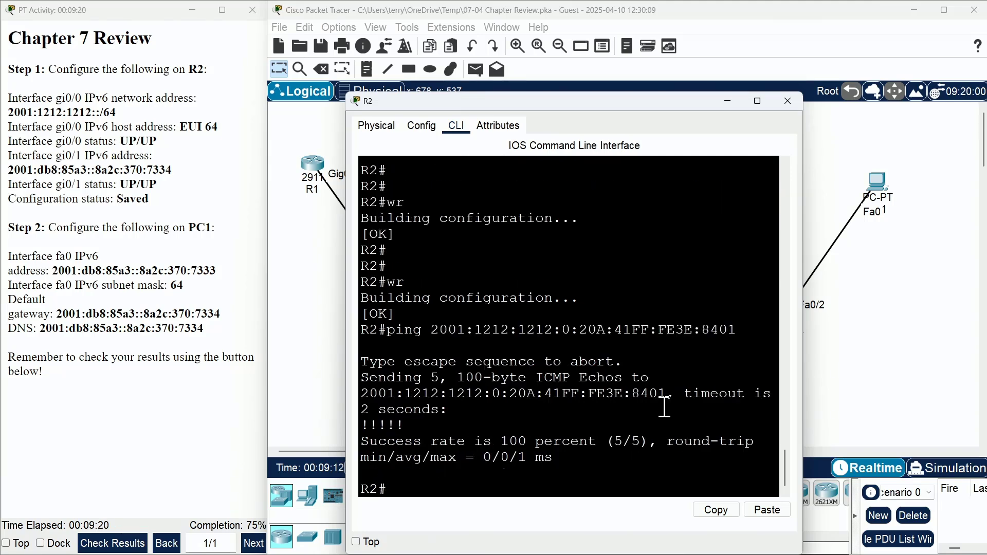
{"action": "left_click_drag", "start_coordinate": [420, 427], "coordinate": [346, 360]}
Save R2's configuration once more with wr after the ping test and close R2
{"action": "left_click", "coordinate": [517, 425]}
{"action": "type", "text": "wr"}
{"action": "key", "text": "Return"}
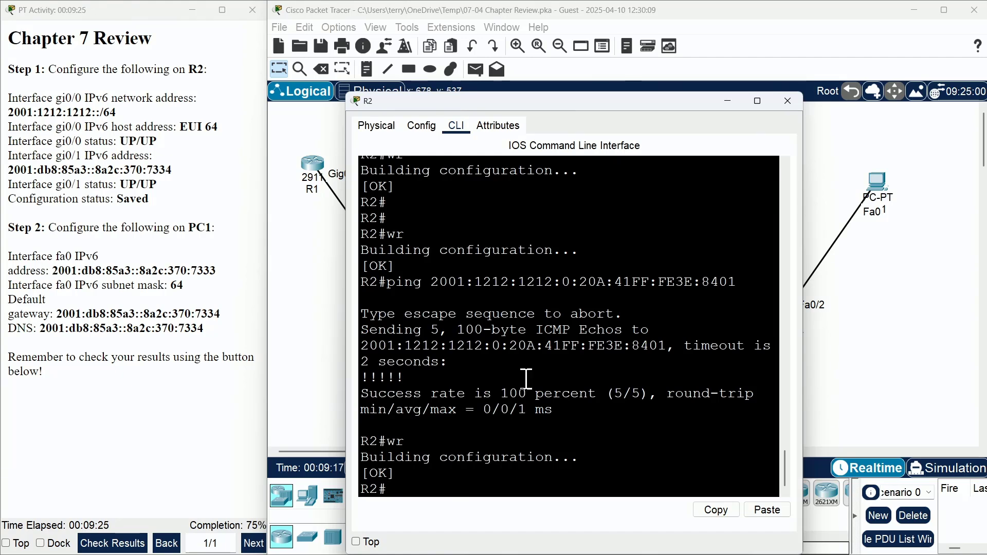
{"action": "left_click", "coordinate": [787, 101]}
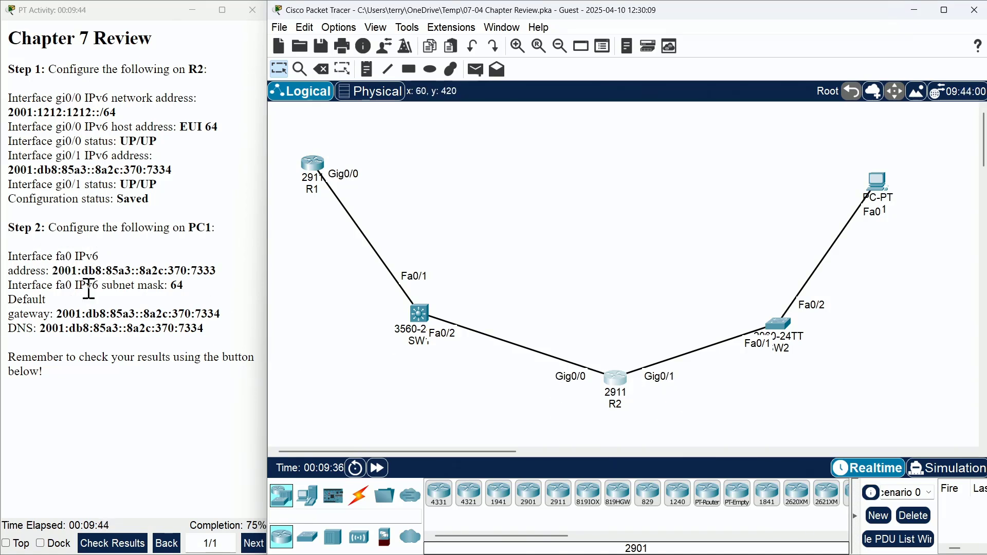
Open the IP Configuration utility on PC1's desktop
{"action": "left_click", "coordinate": [881, 184]}
{"action": "left_click_drag", "start_coordinate": [602, 104], "coordinate": [618, 79]}
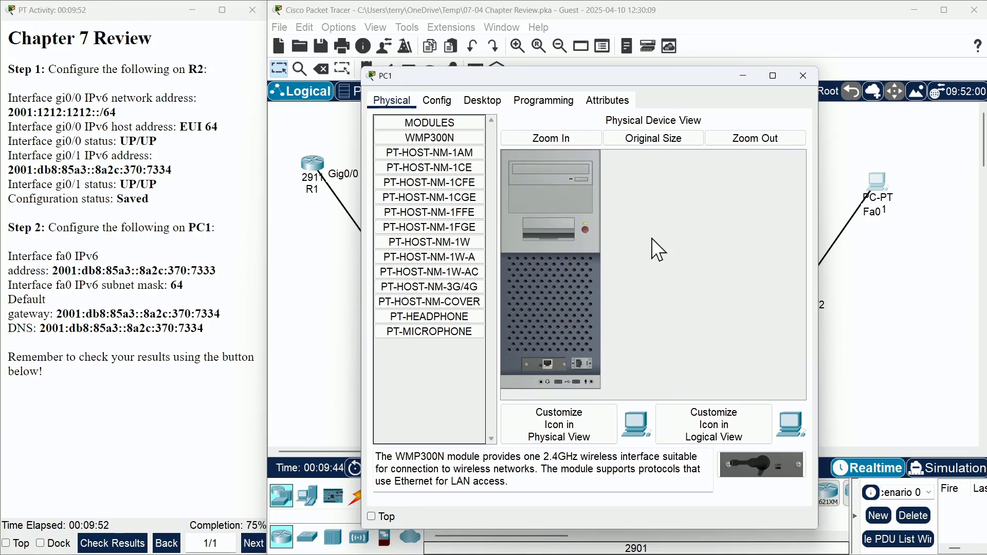
{"action": "left_click", "coordinate": [480, 98]}
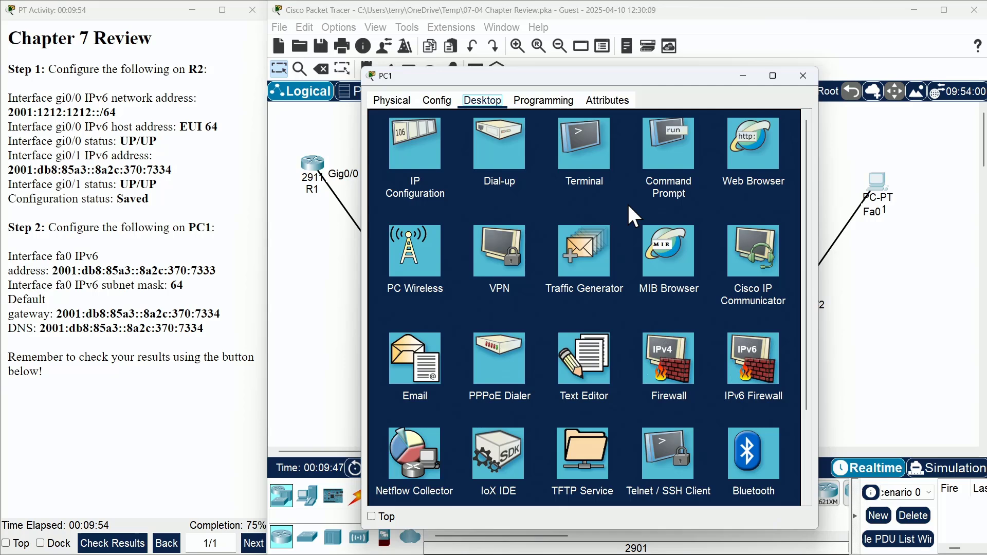
{"action": "left_click", "coordinate": [414, 151]}
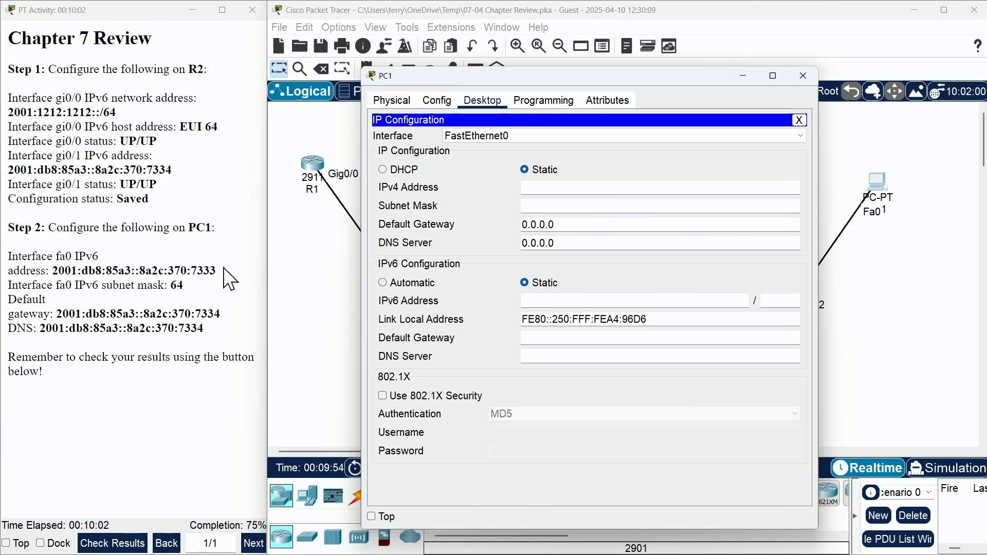
Set PC1's static IPv6 address on FastEthernet0 to 2001:db8:85a3::8a2c:370:7333 with prefix length 64
{"action": "left_click", "coordinate": [542, 301]}
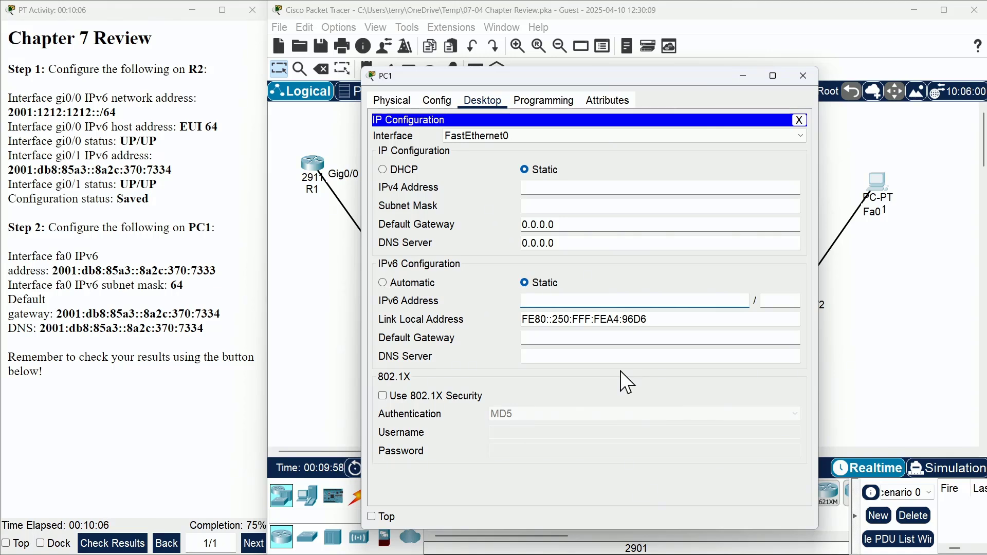
{"action": "type", "text": "2001:db"}
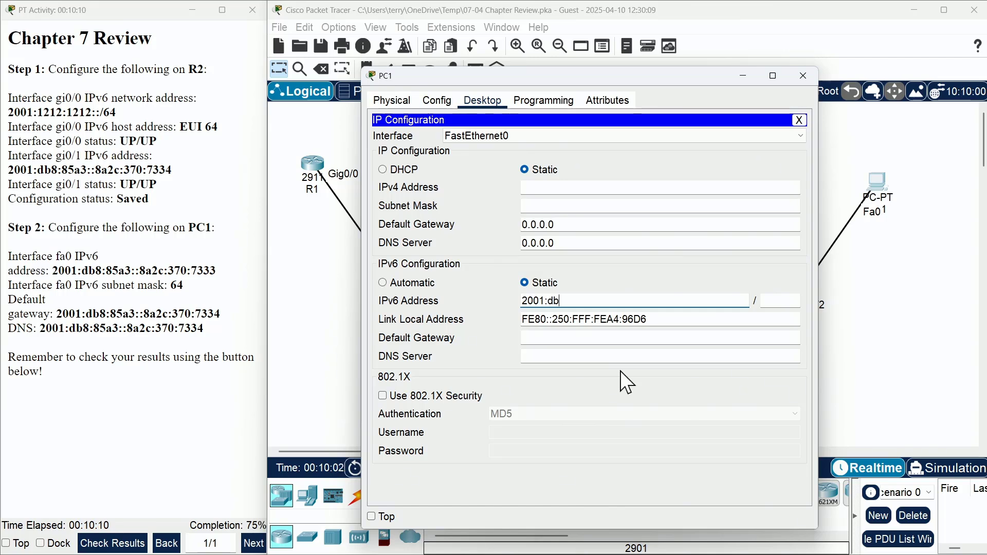
{"action": "type", "text": "8:85a3::"}
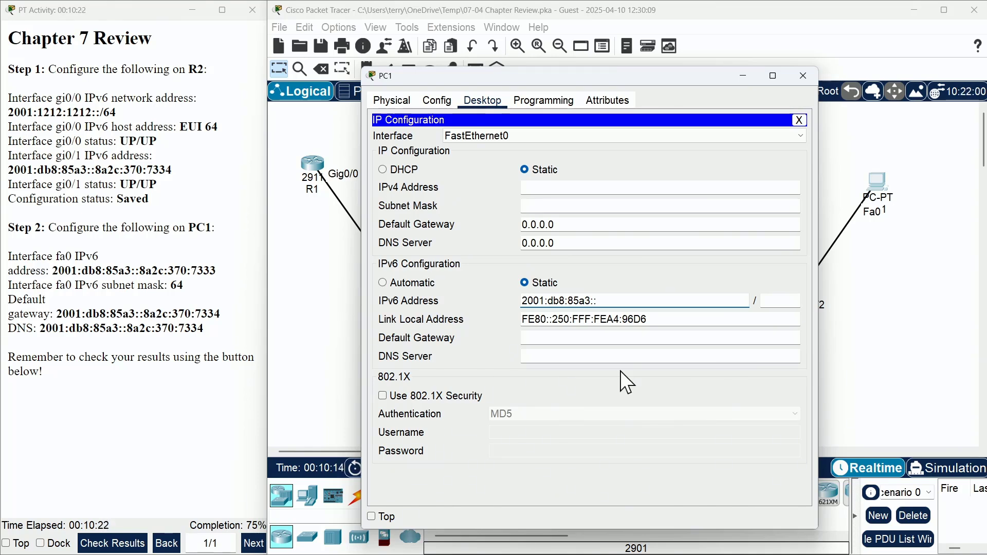
{"action": "type", "text": "8a2"}
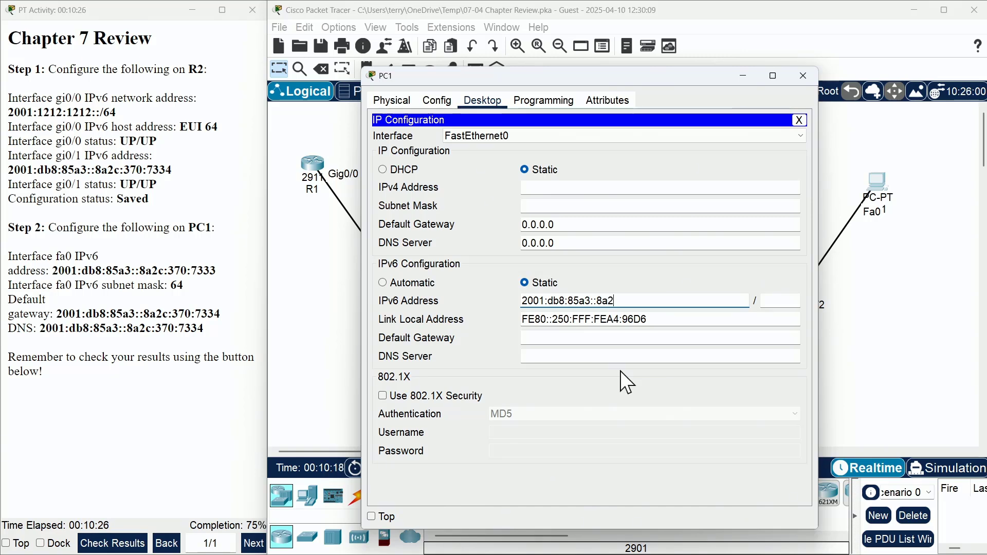
{"action": "type", "text": "c:370:"}
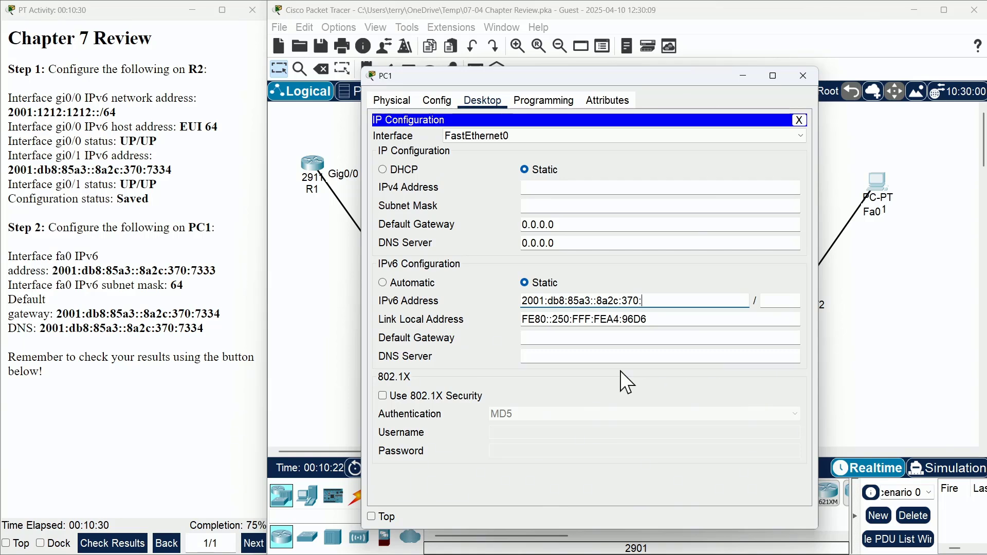
{"action": "type", "text": "7333"}
{"action": "double_click", "coordinate": [593, 302]}
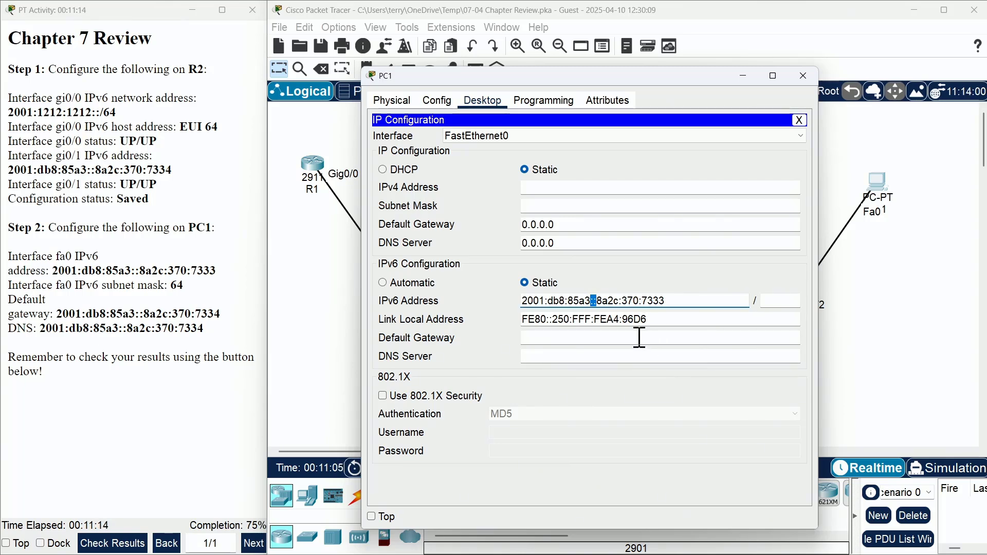
{"action": "left_click", "coordinate": [779, 297]}
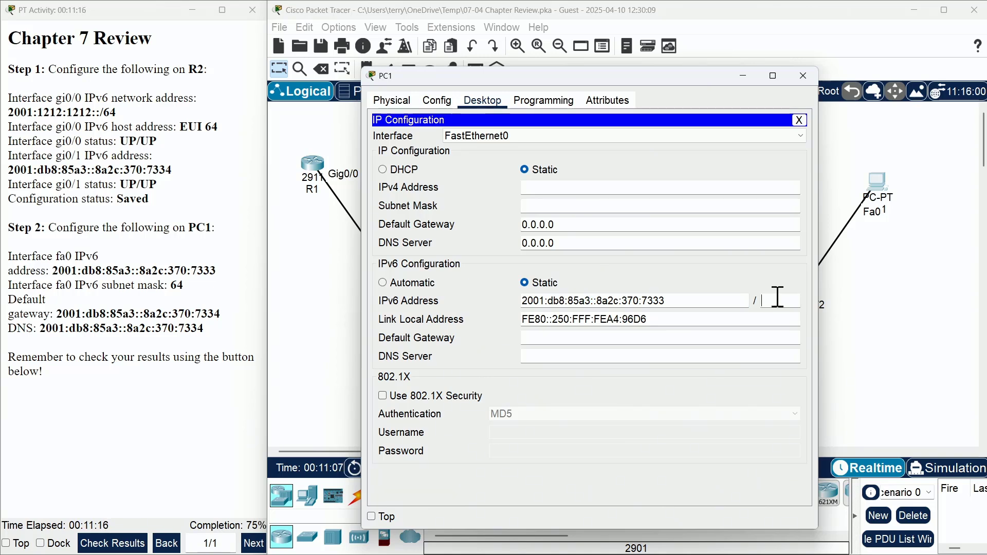
{"action": "type", "text": "64"}
Set PC1's IPv6 default gateway to 2001:db8:85a3::8a2c:370:7334, reusing a copy of the PC's own IPv6 address
{"action": "left_click", "coordinate": [551, 339]}
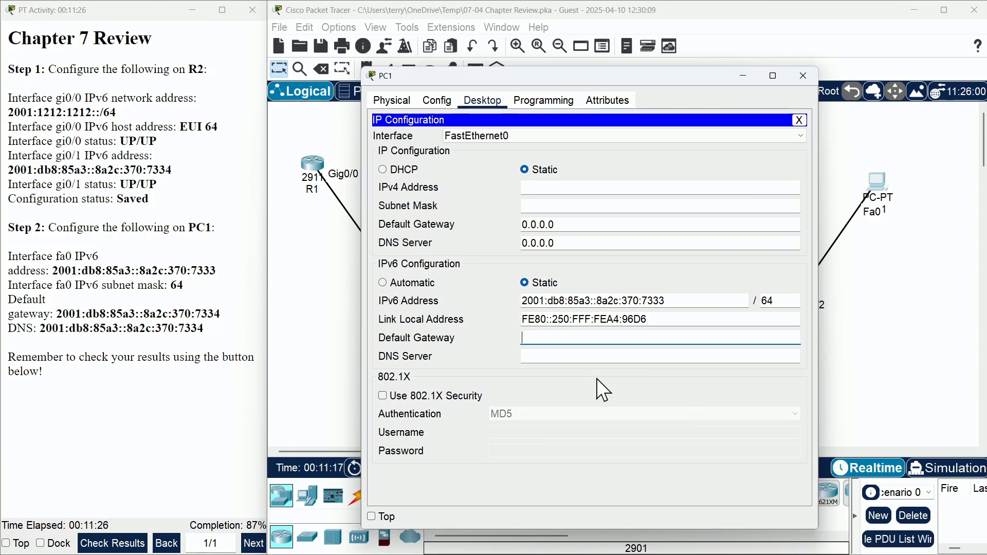
{"action": "left_click_drag", "start_coordinate": [671, 302], "coordinate": [515, 301]}
{"action": "key", "text": "ctrl+c"}
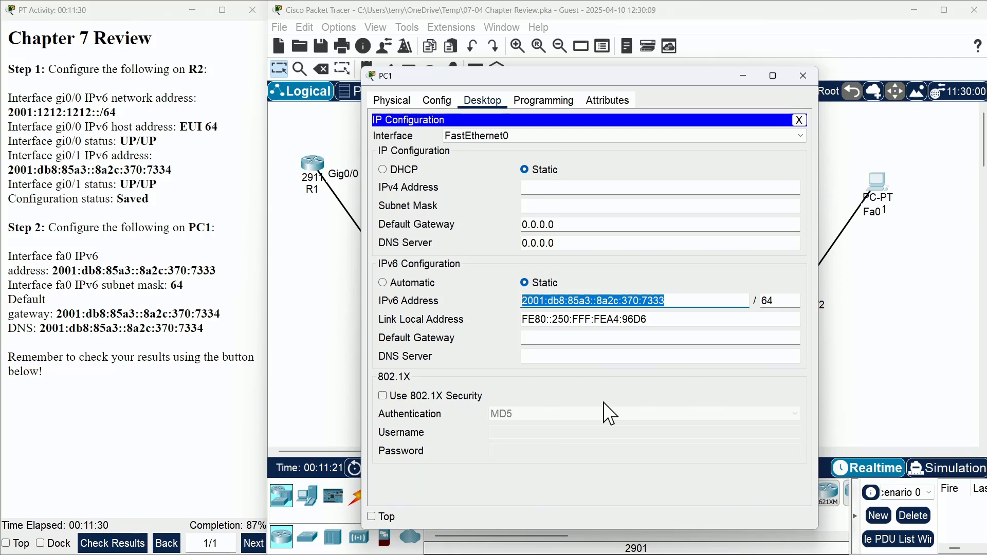
{"action": "left_click", "coordinate": [548, 338]}
{"action": "key", "text": "ctrl+v"}
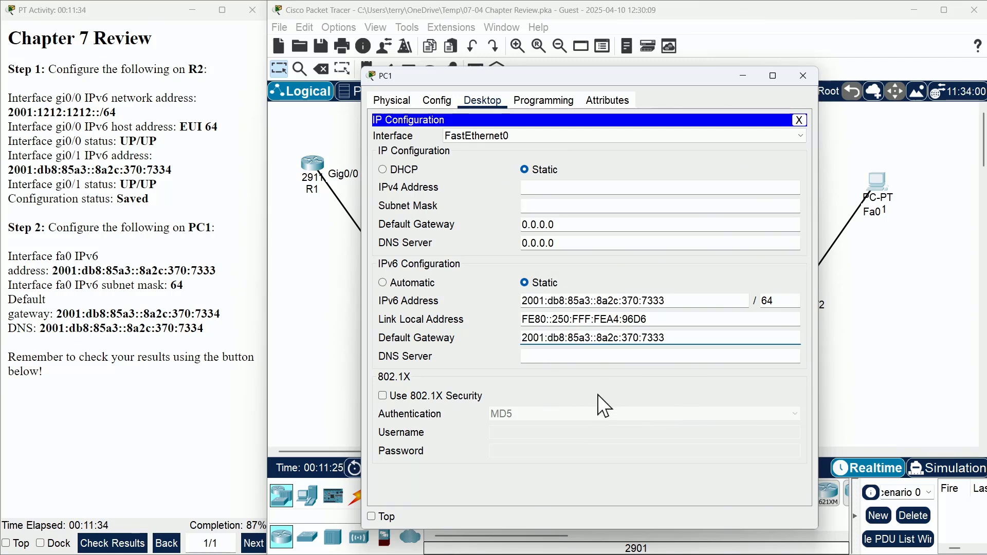
{"action": "type", "text": "4"}
Set PC1's IPv6 DNS server to 2001:db8:85a3::8a2c:370:7334
{"action": "left_click", "coordinate": [576, 356]}
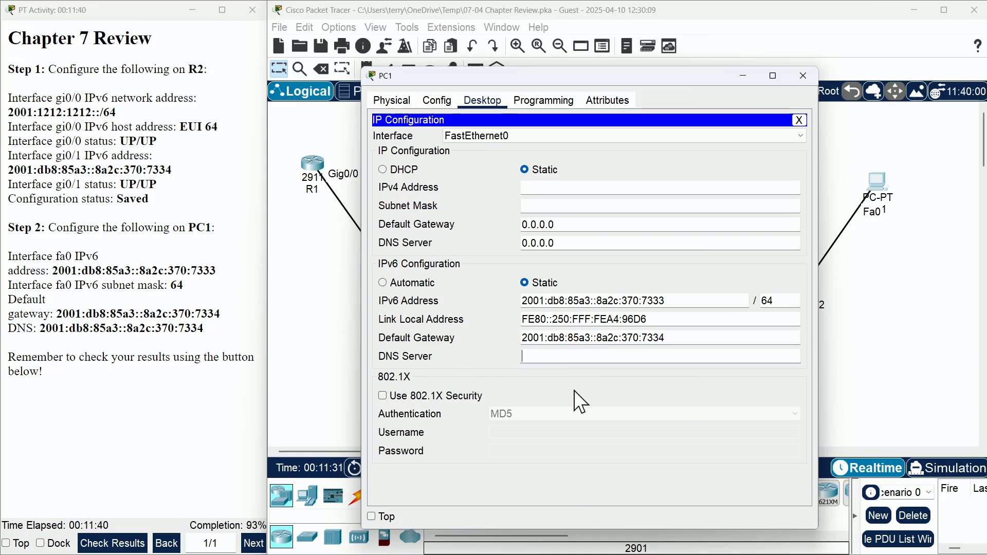
{"action": "key", "text": "ctrl+v"}
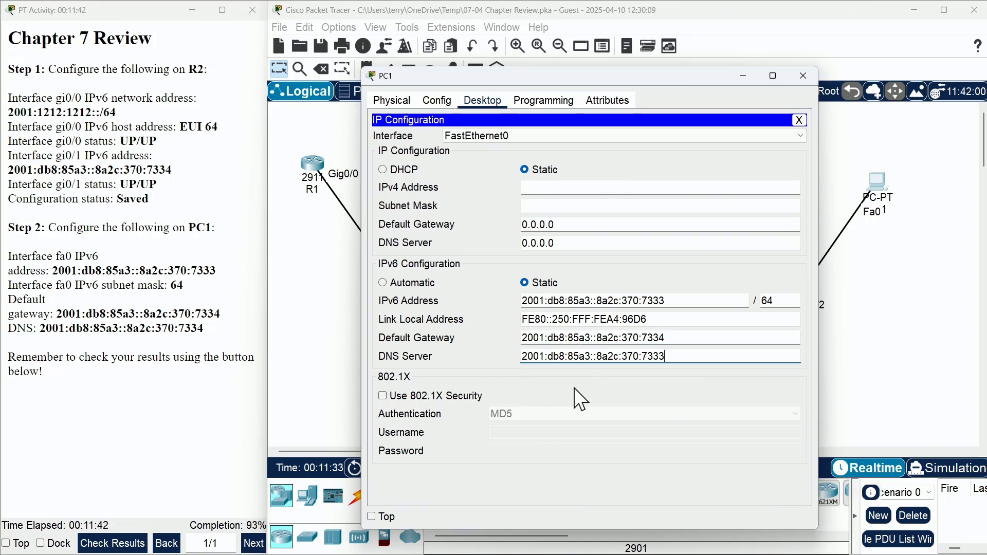
{"action": "key", "text": "BackSpace"}
{"action": "type", "text": "4"}
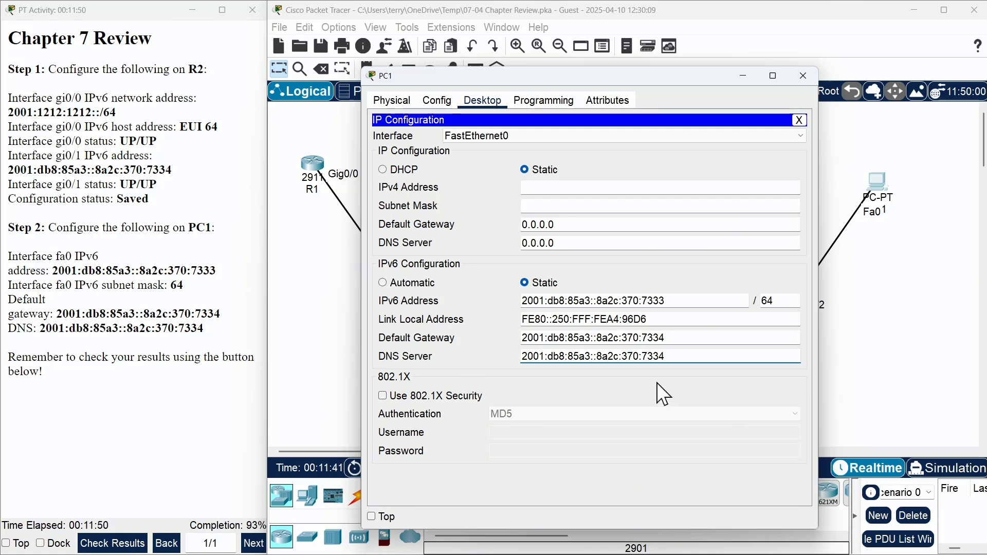
{"action": "left_click_drag", "start_coordinate": [667, 357], "coordinate": [522, 366]}
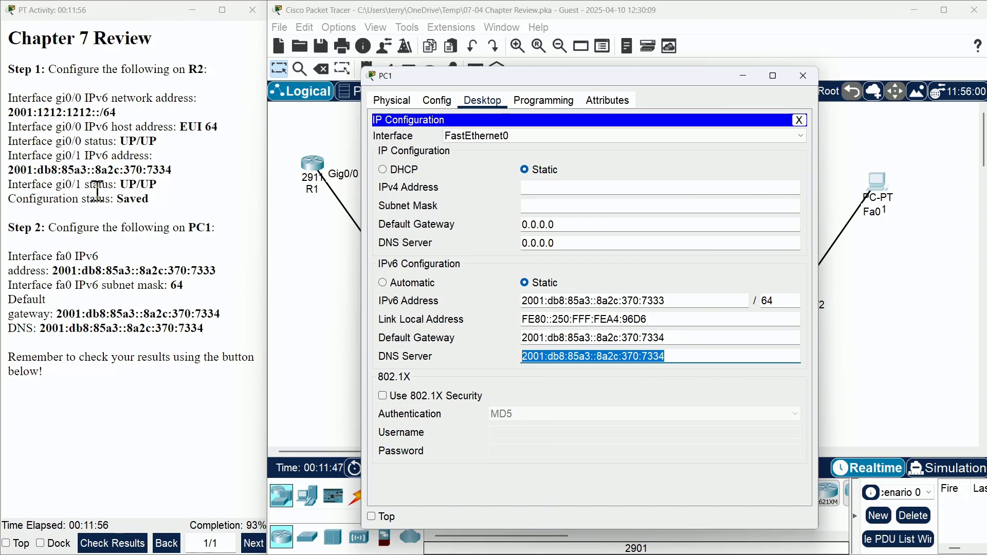
Copy PC1's IPv6 DNS server address and close the IP Configuration utility
{"action": "right_click", "coordinate": [611, 356]}
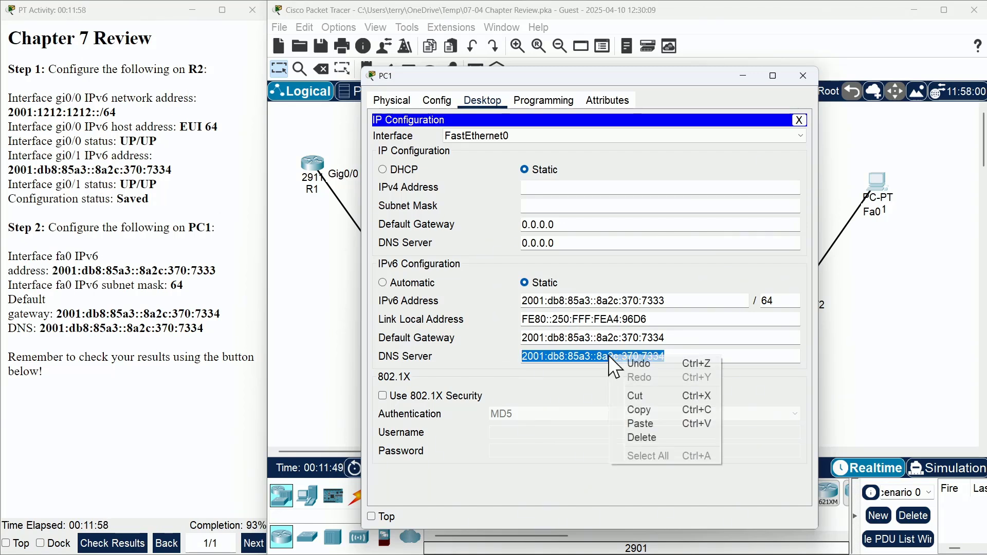
{"action": "left_click", "coordinate": [649, 410]}
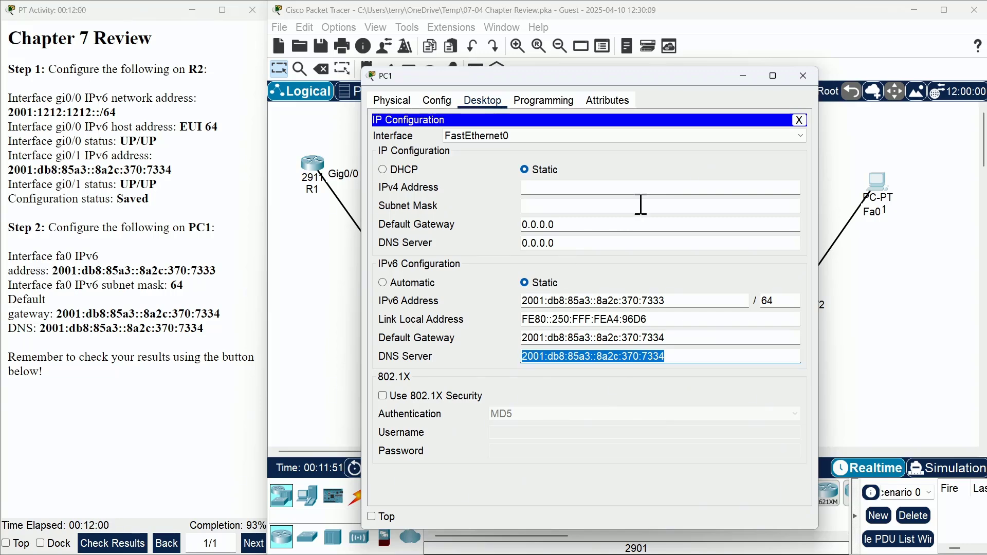
{"action": "left_click", "coordinate": [799, 120]}
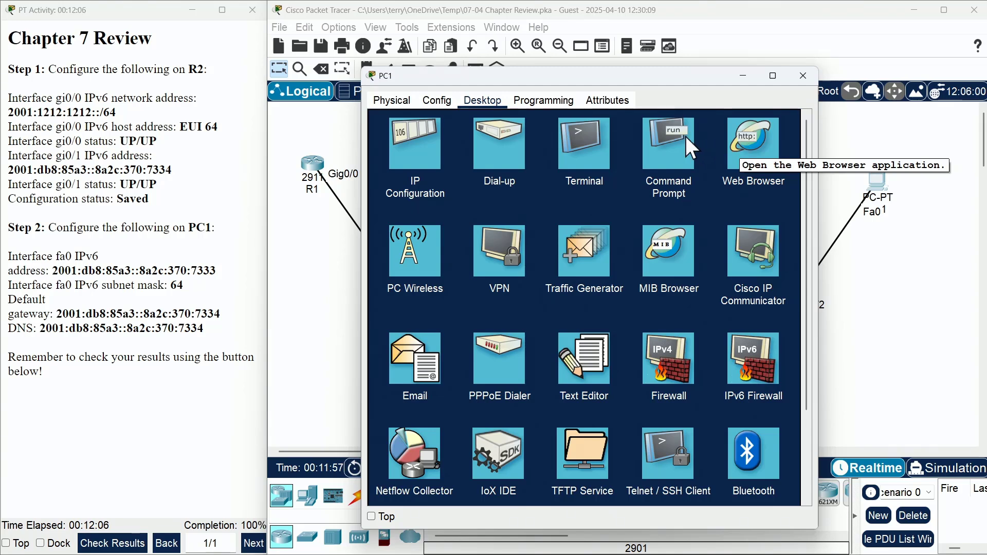
Ping 2001:db8:85a3::8a2c:370:7334 from PC1's Command Prompt to test connectivity to R2, and close the PC1 window
{"action": "left_click", "coordinate": [667, 132]}
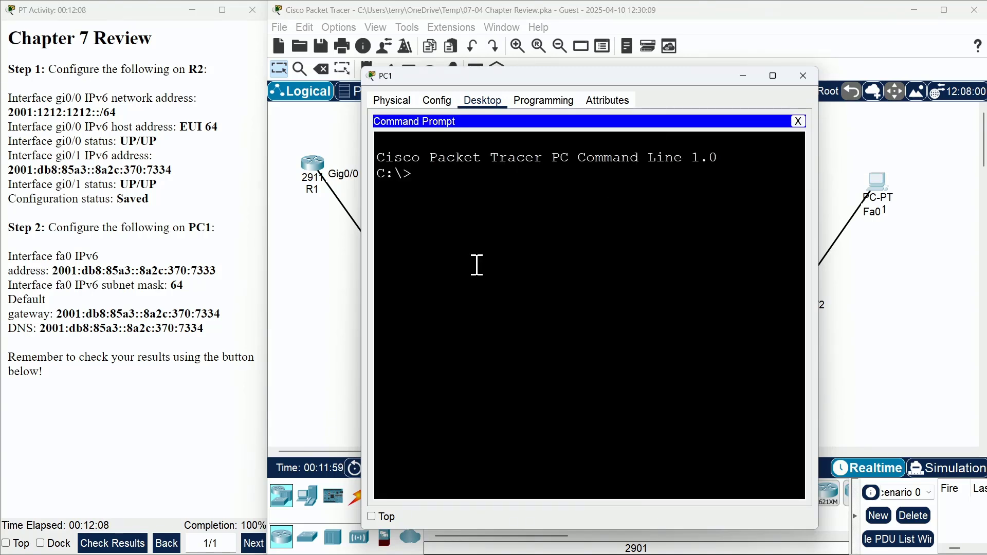
{"action": "type", "text": "ping"}
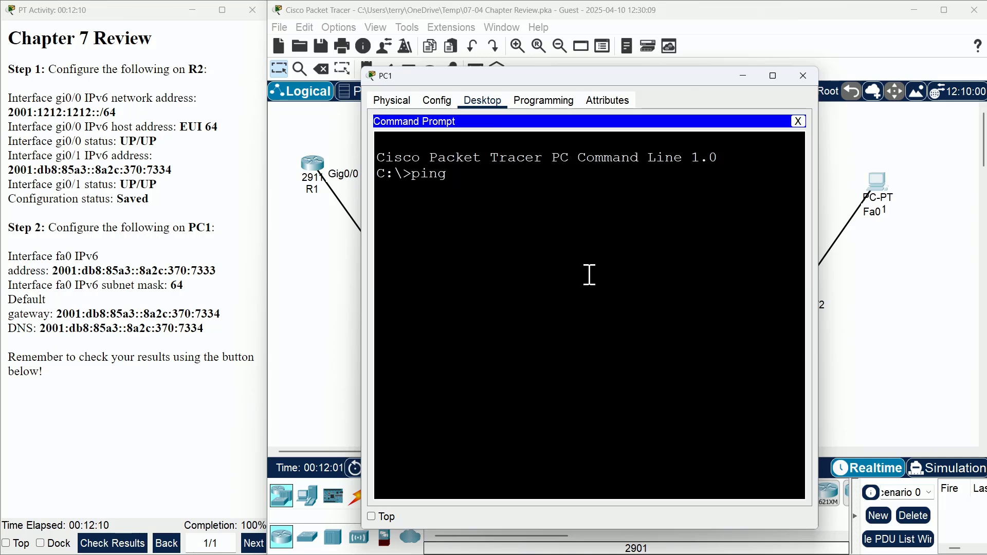
{"action": "right_click", "coordinate": [557, 260]}
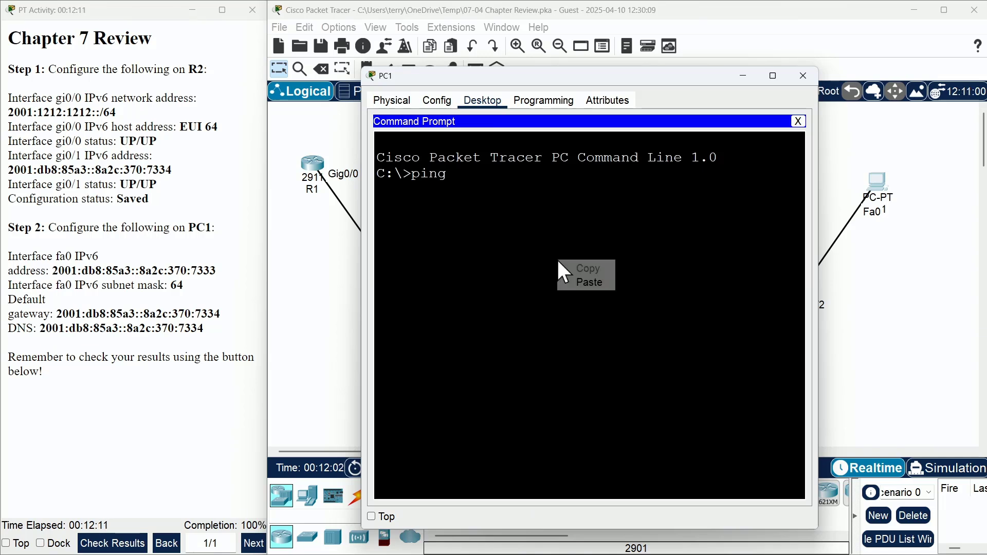
{"action": "left_click", "coordinate": [581, 283]}
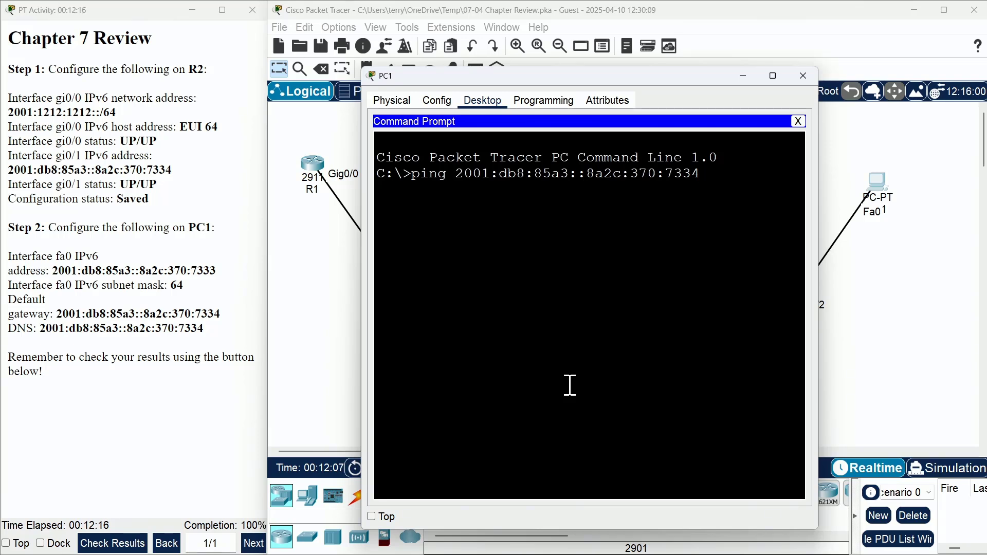
{"action": "key", "text": "Return"}
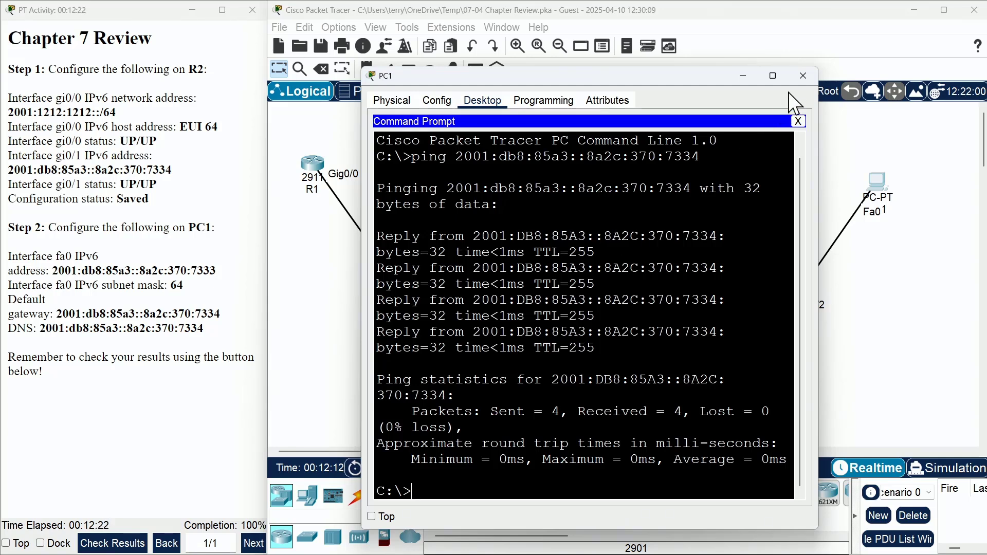
{"action": "left_click", "coordinate": [803, 76]}
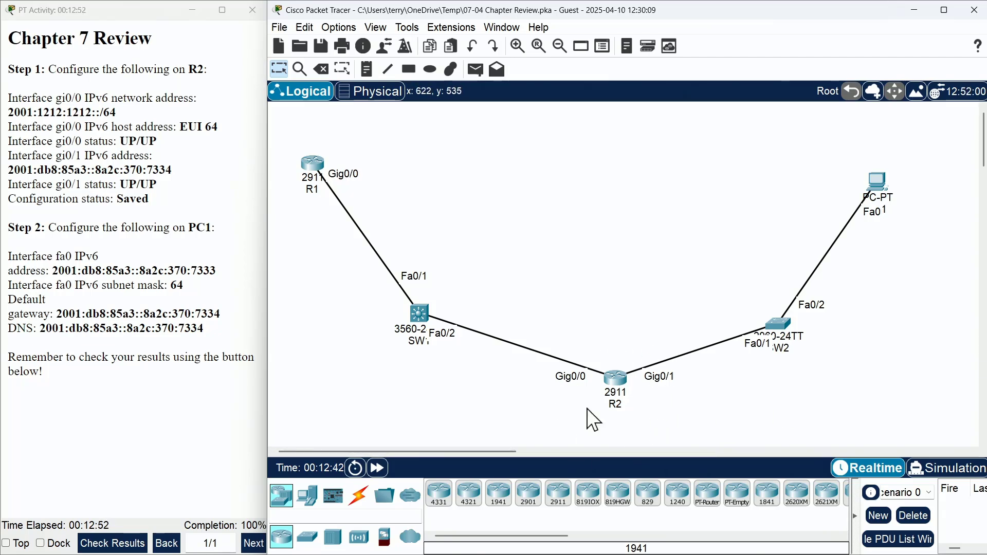
Review R2's port summary and PC1's IPv6 settings in IP Configuration, and close the PC1 window
{"action": "mouse_move", "coordinate": [615, 400]}
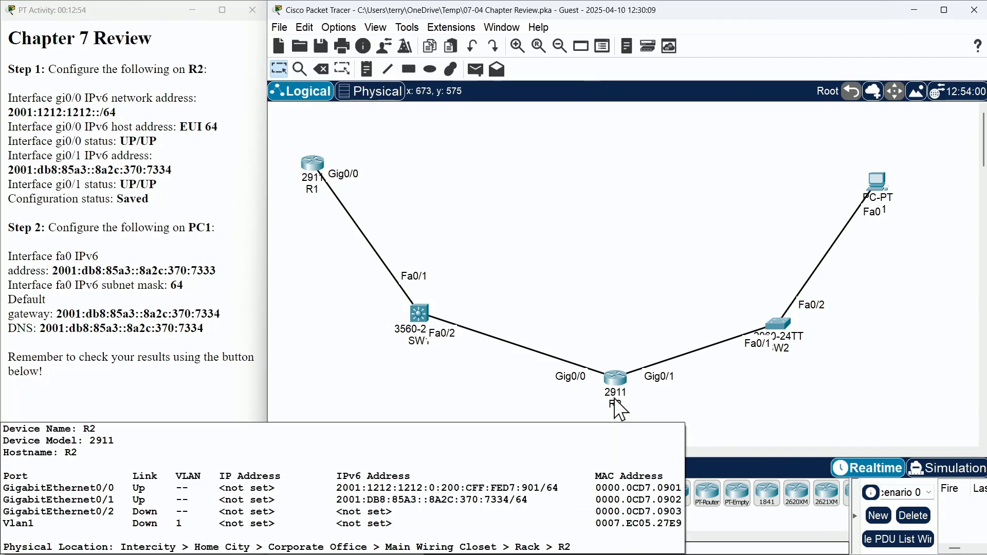
{"action": "left_click", "coordinate": [880, 186]}
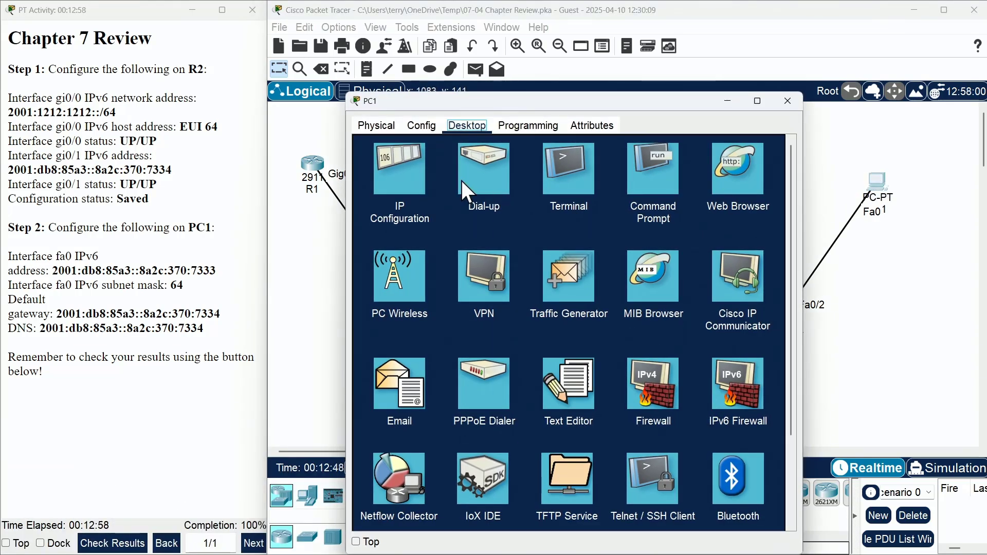
{"action": "left_click", "coordinate": [409, 164]}
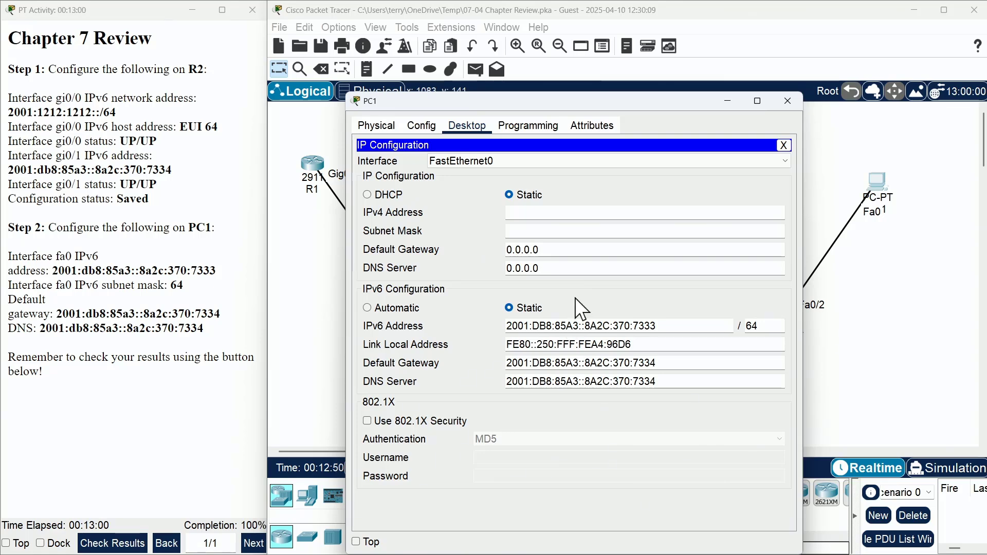
{"action": "left_click", "coordinate": [783, 145]}
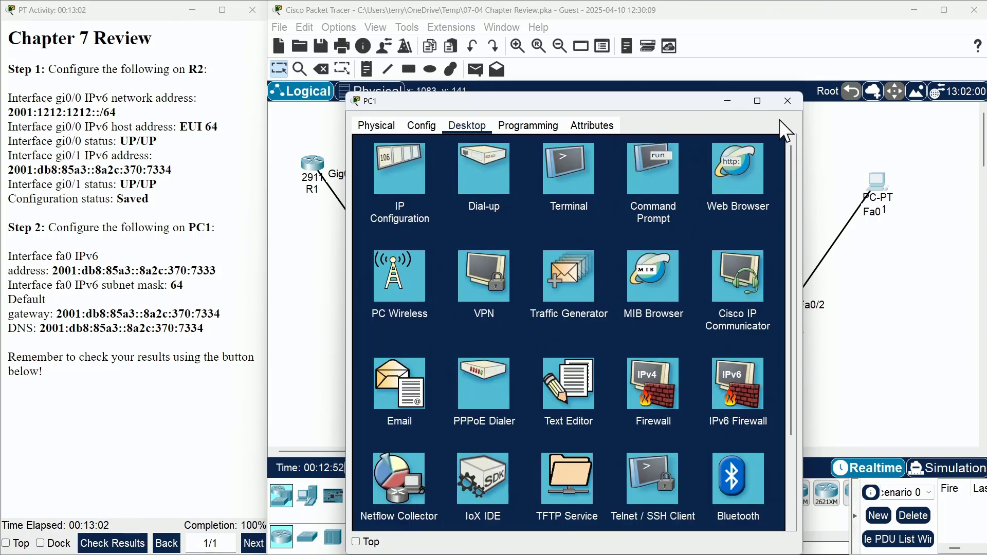
{"action": "left_click", "coordinate": [784, 102]}
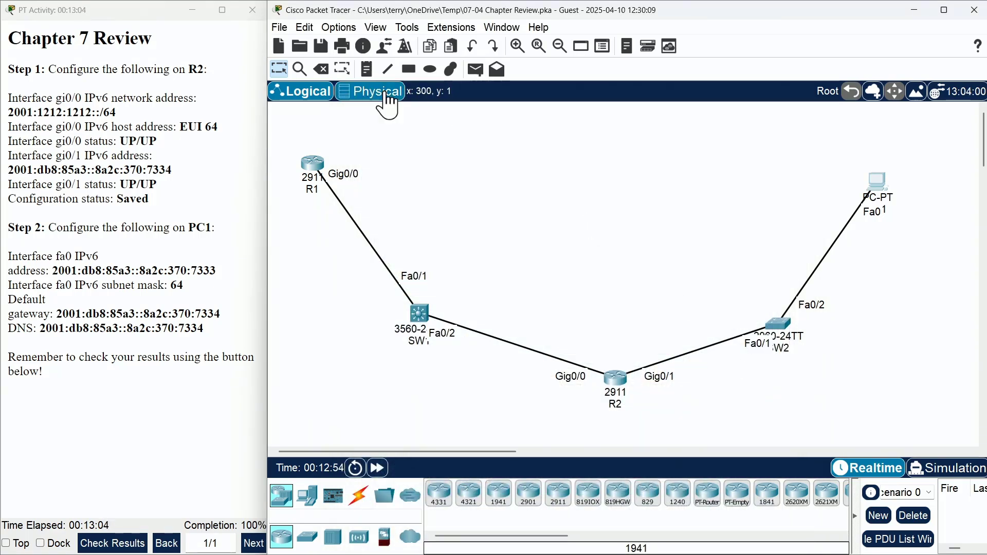
Enlarge the activity instructions, check the activity results, and maximize the results window
{"action": "left_click", "coordinate": [222, 10]}
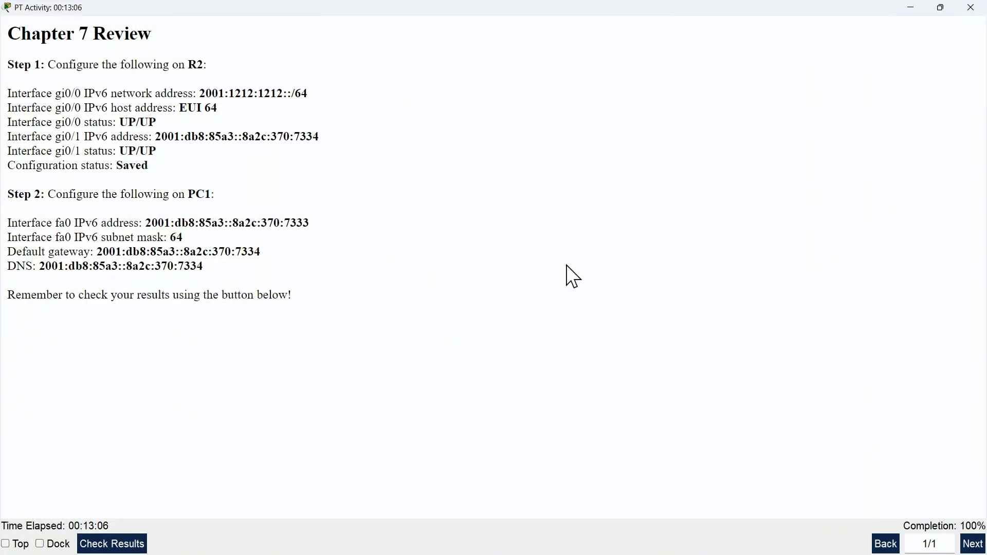
{"action": "left_click", "coordinate": [137, 544]}
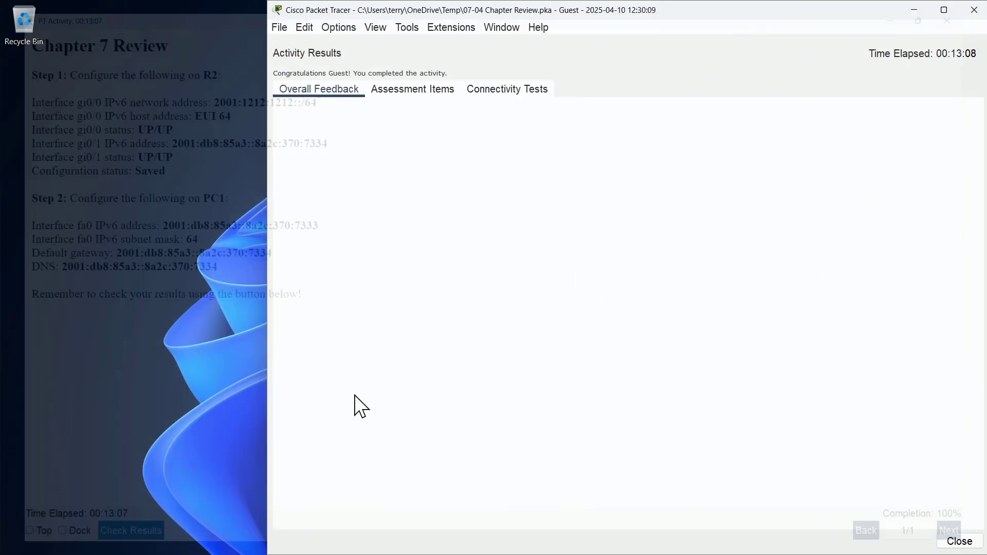
{"action": "left_click", "coordinate": [943, 11]}
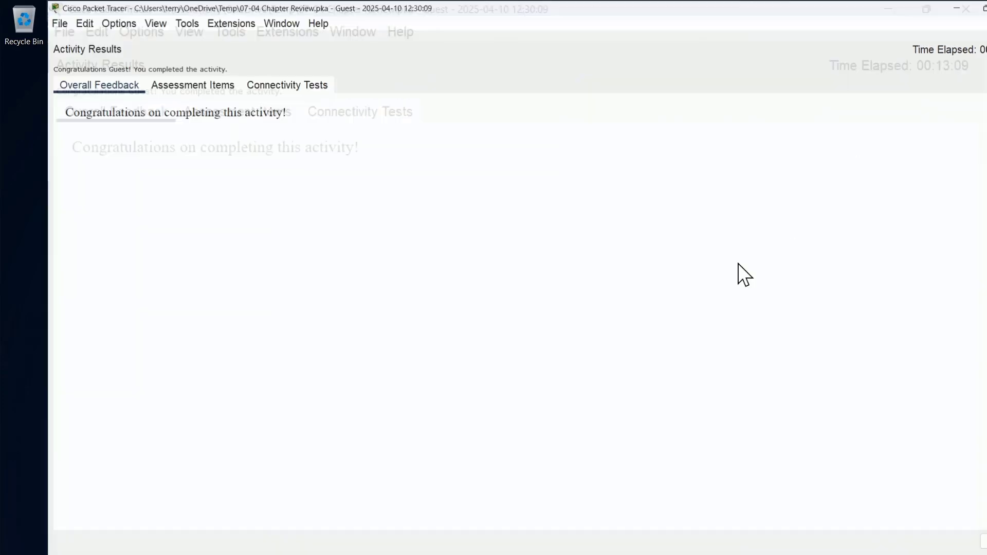